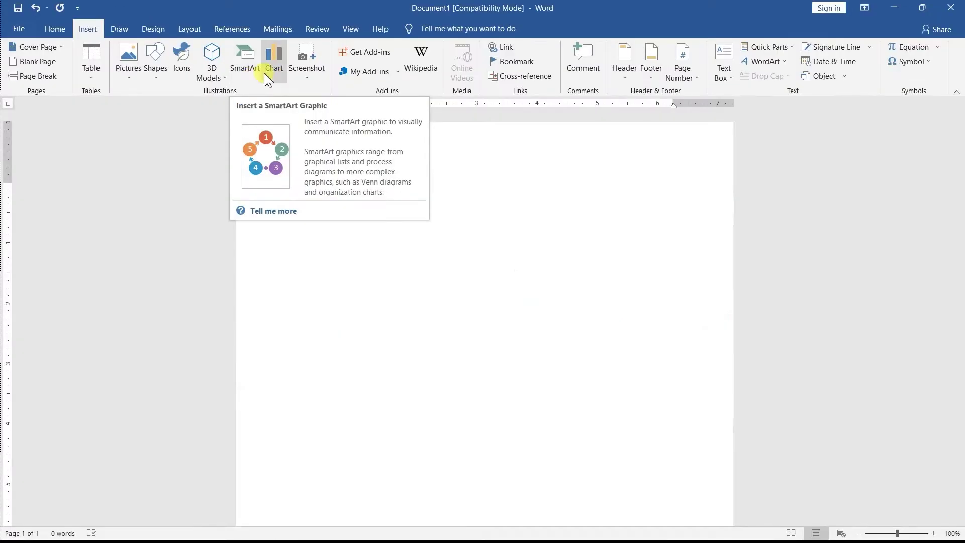
Browse the SmartArt categories and insert the Basic Chevron Process graphic from Process
left_click(248, 65)
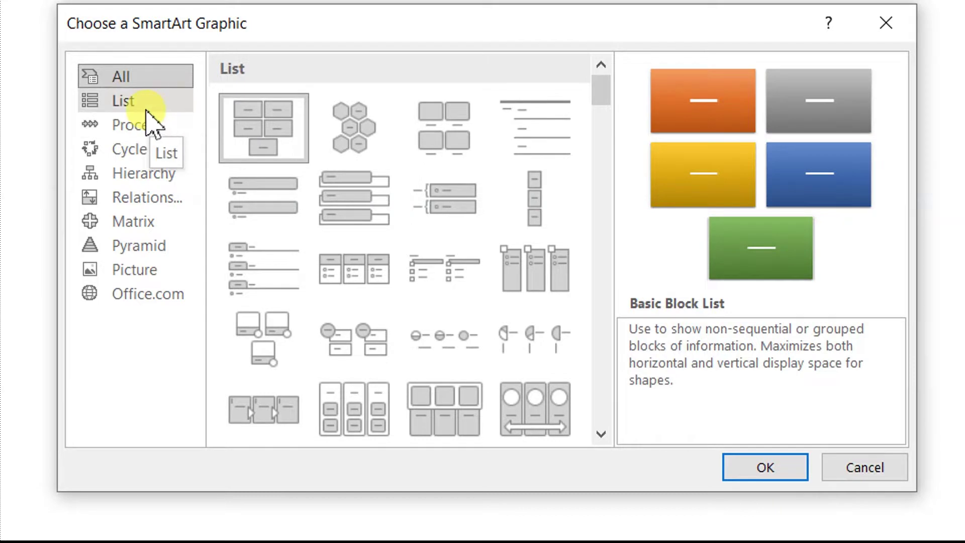
left_click(146, 110)
left_click(143, 124)
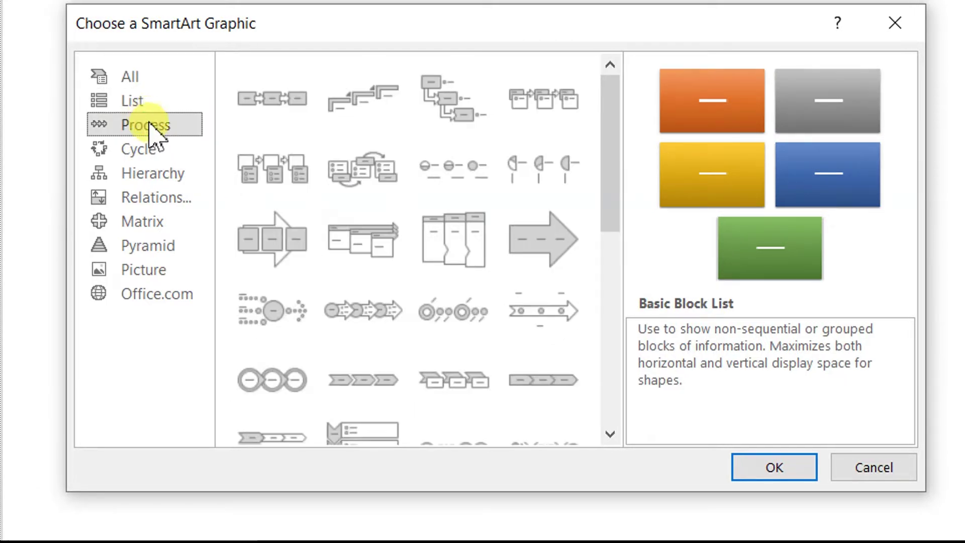
left_click(133, 150)
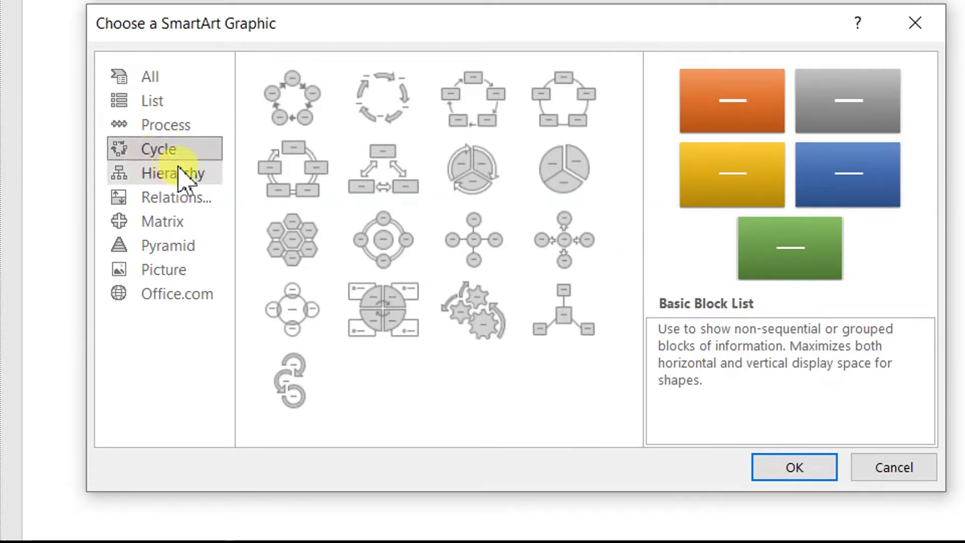
left_click(173, 198)
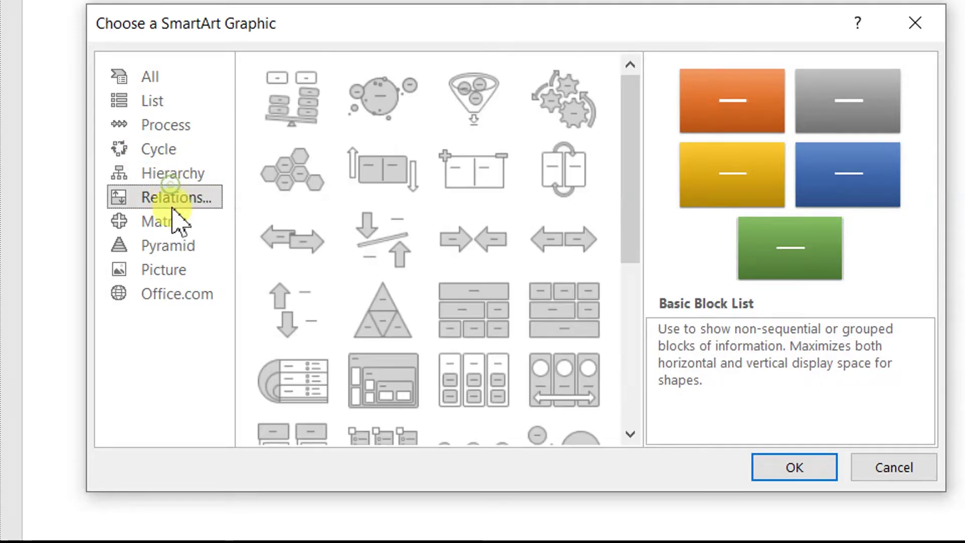
left_click(173, 245)
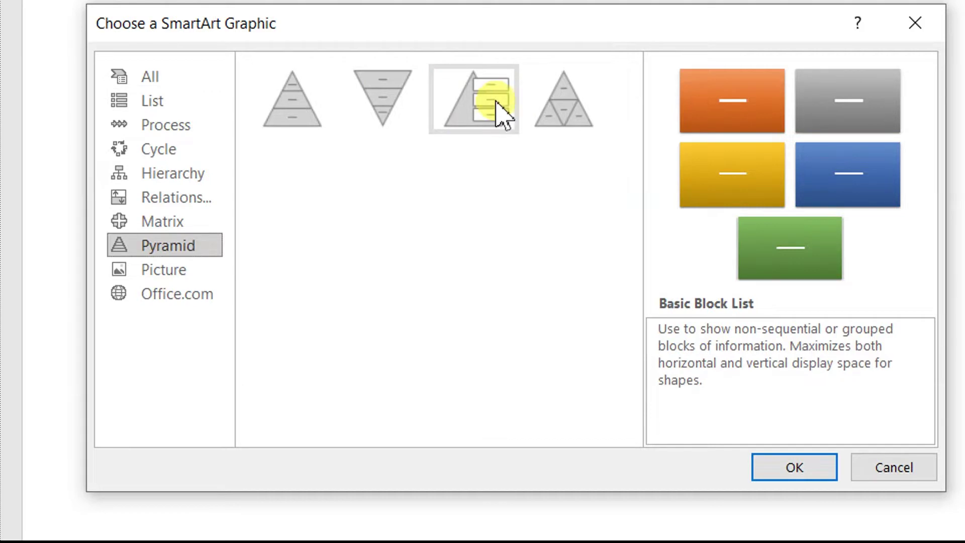
left_click(185, 131)
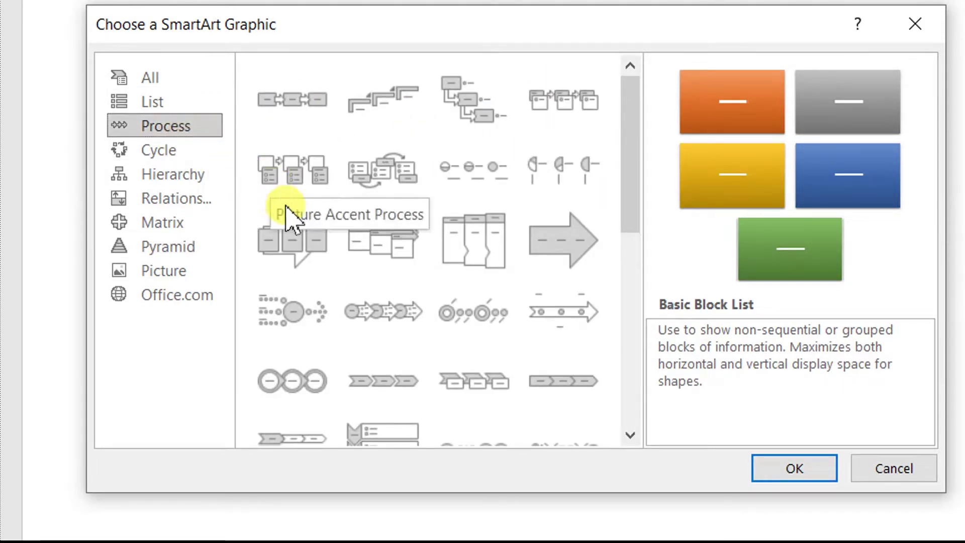
left_click(358, 352)
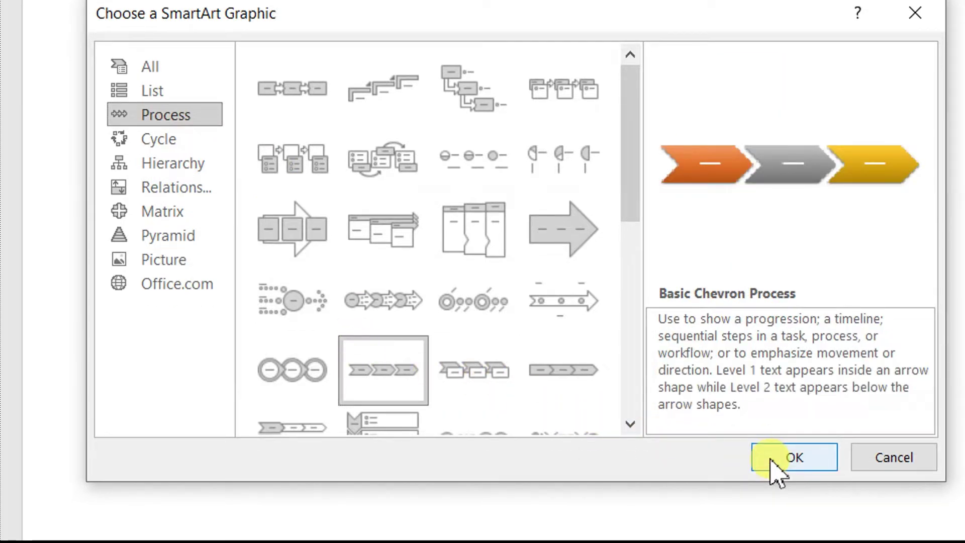
left_click(771, 458)
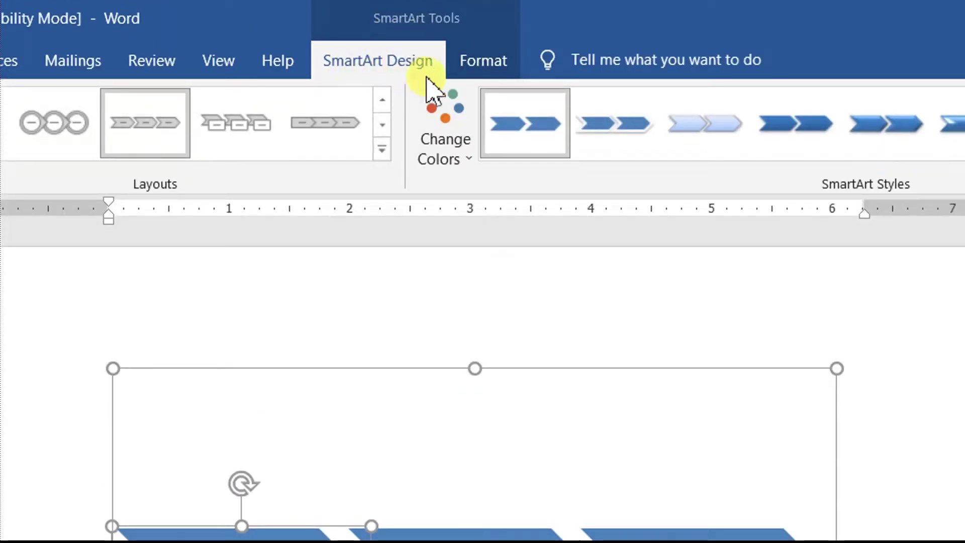
left_click(476, 73)
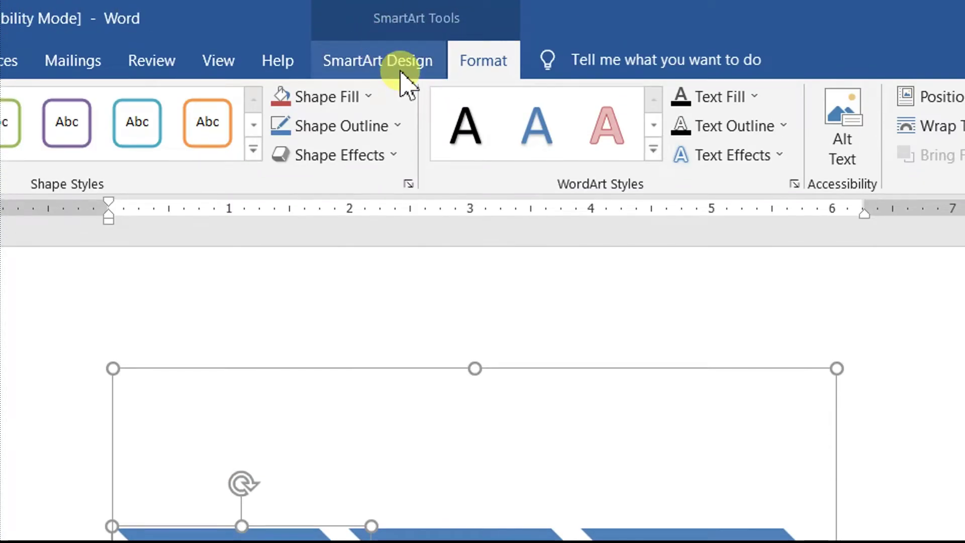
left_click(402, 72)
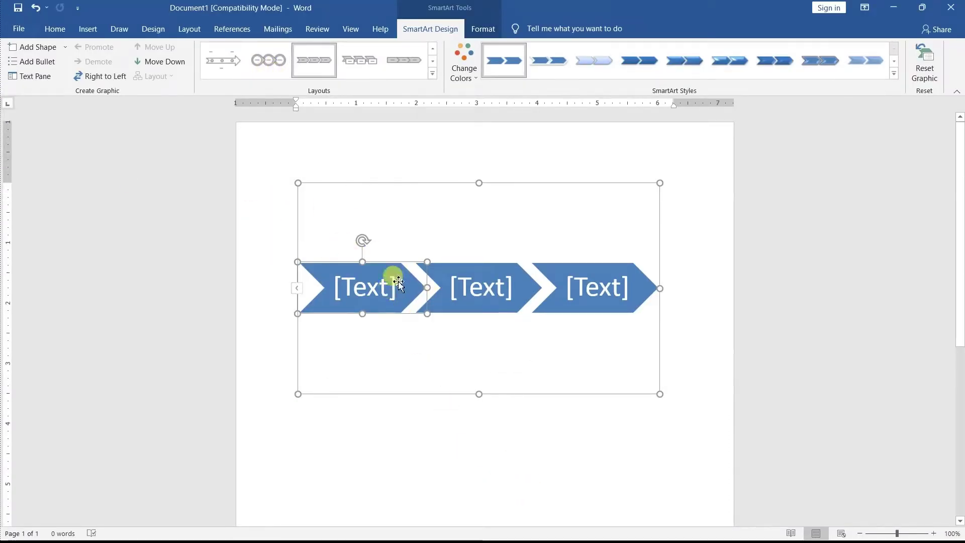
Type 'Input', 'Process' and 'output' into the three chevron placeholders
left_click(381, 295)
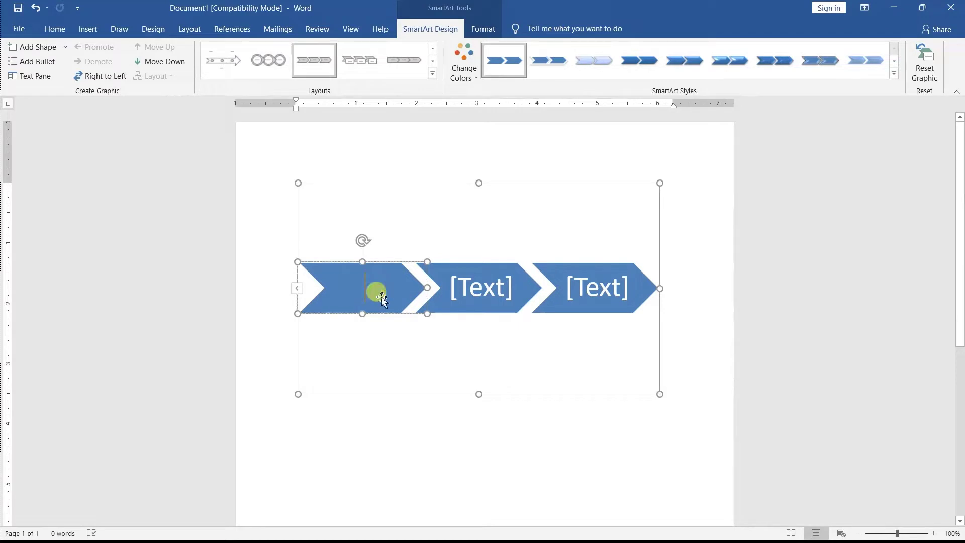
type("I")
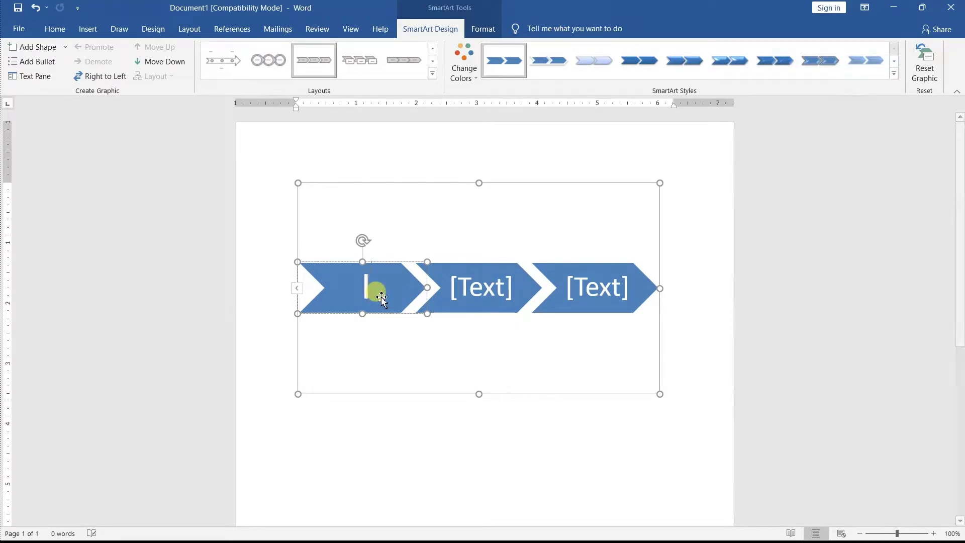
type("nput")
left_click(492, 289)
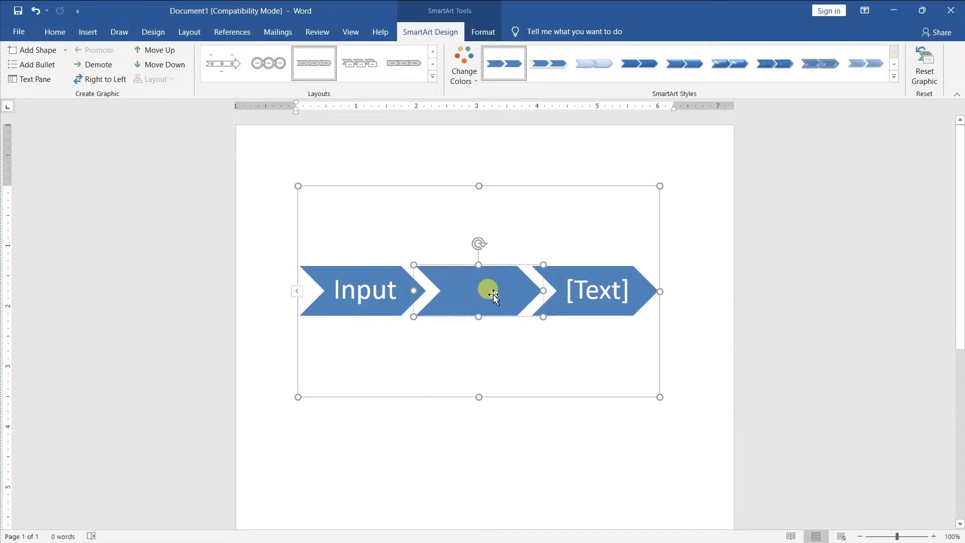
type("Proces")
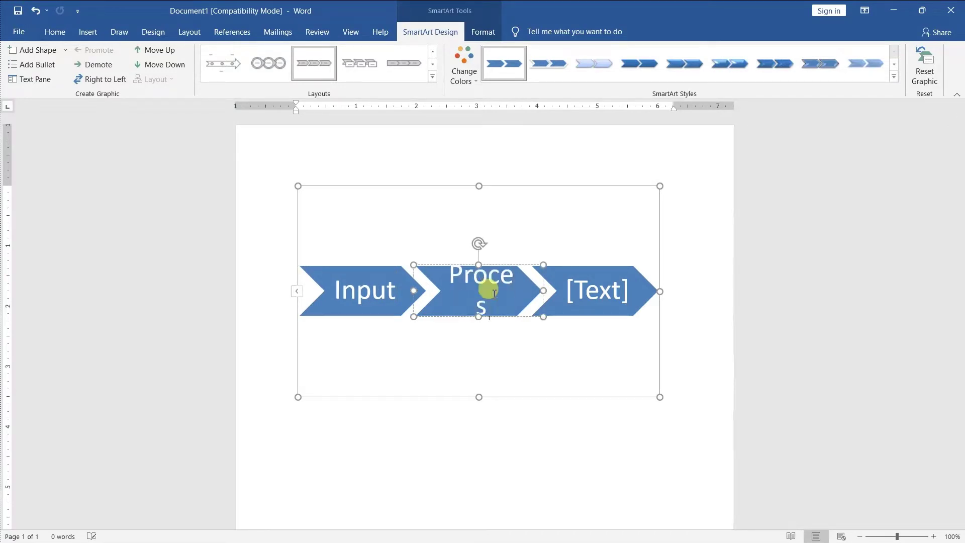
type("s")
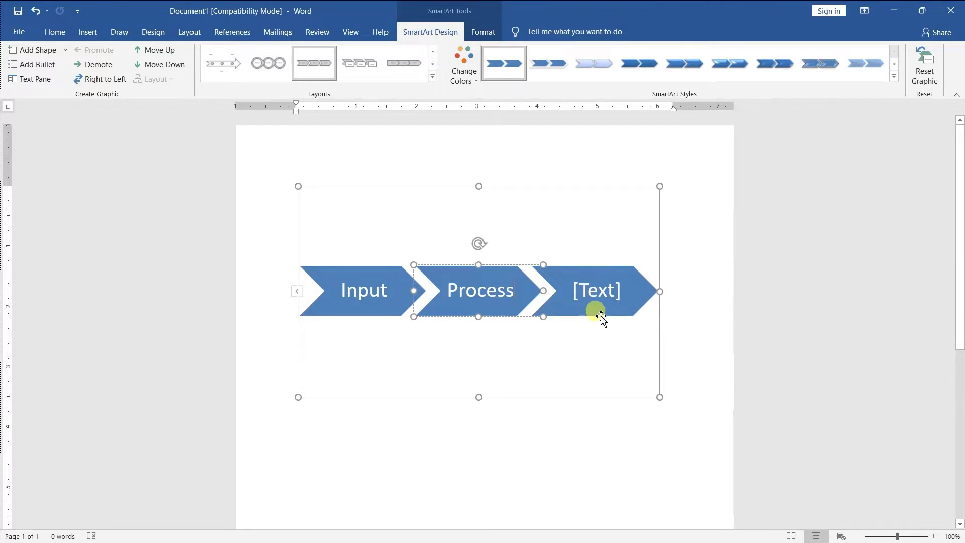
left_click(602, 290)
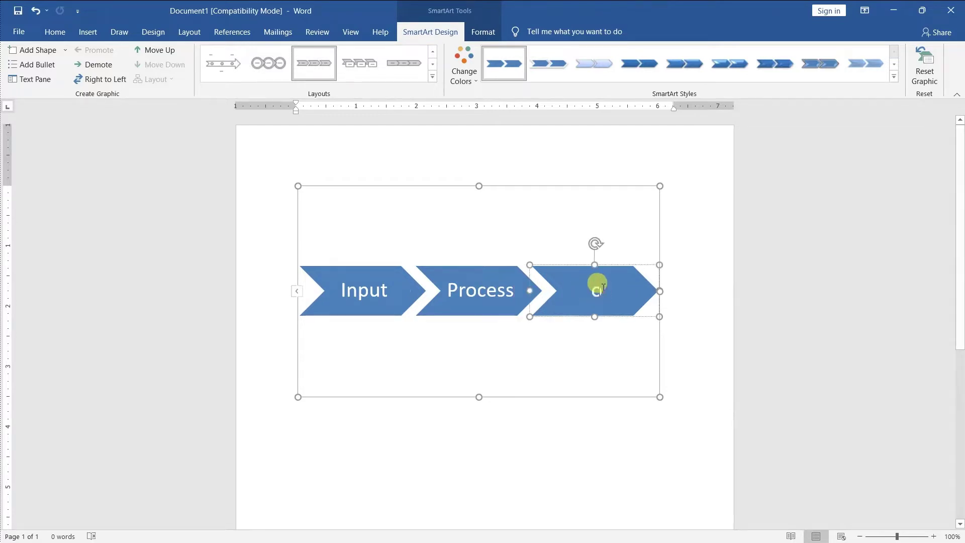
type("O")
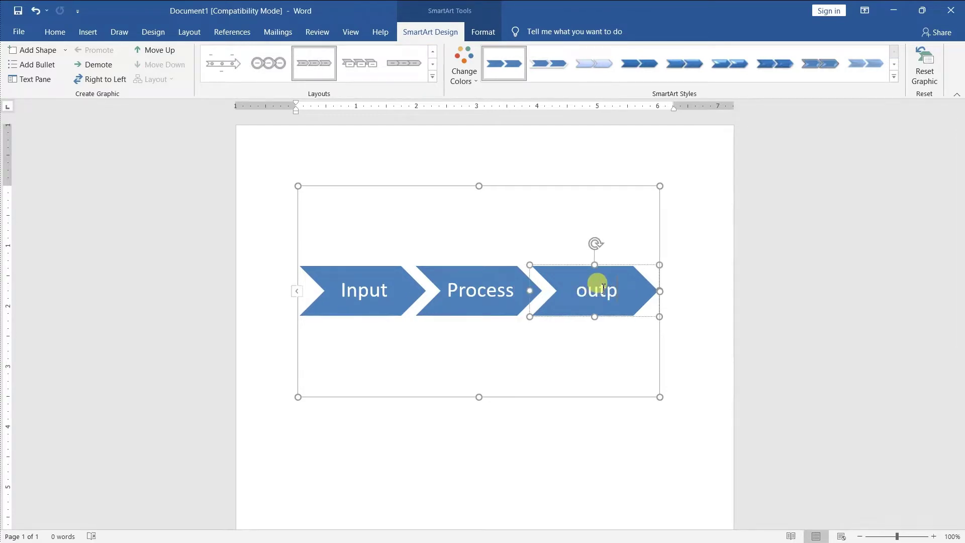
type("ut")
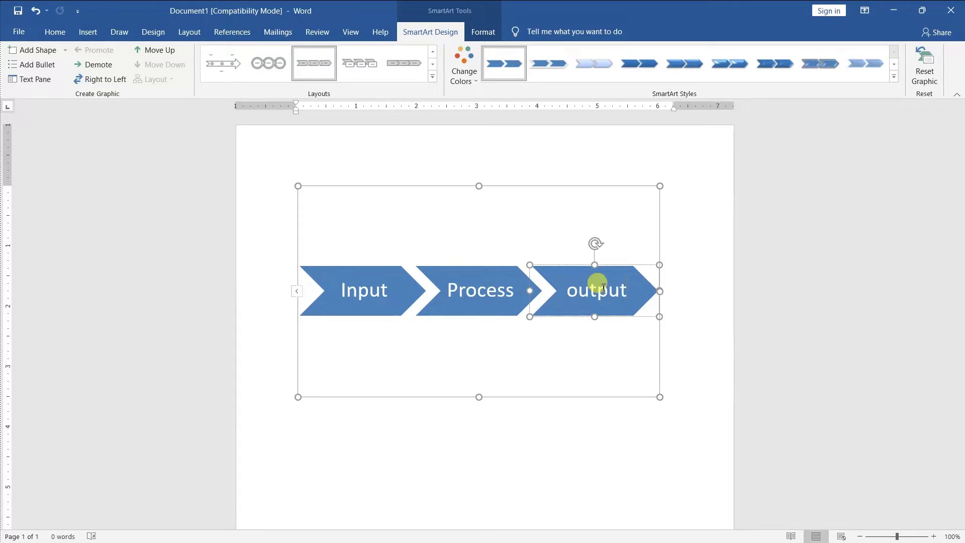
left_click(552, 364)
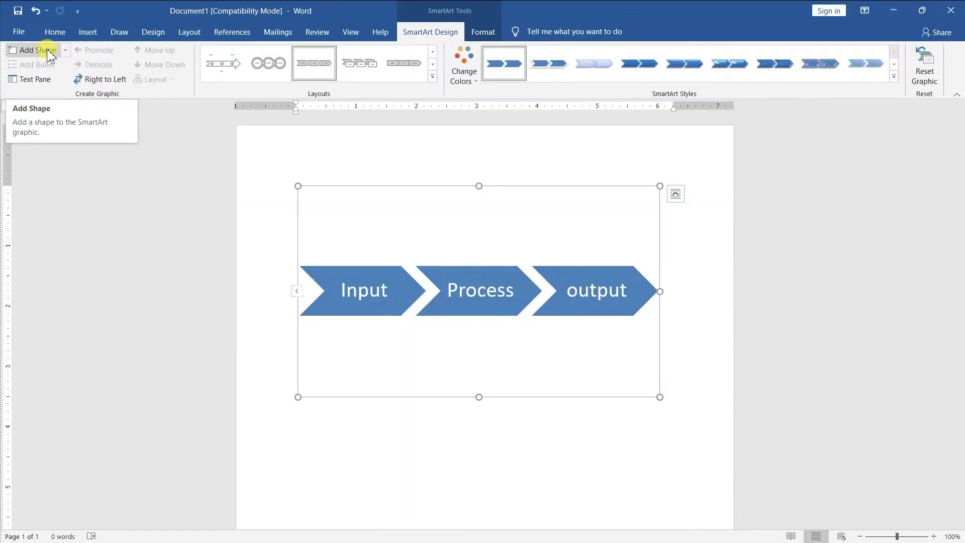
Add a fourth chevron after output, then delete the blank shape
left_click(45, 50)
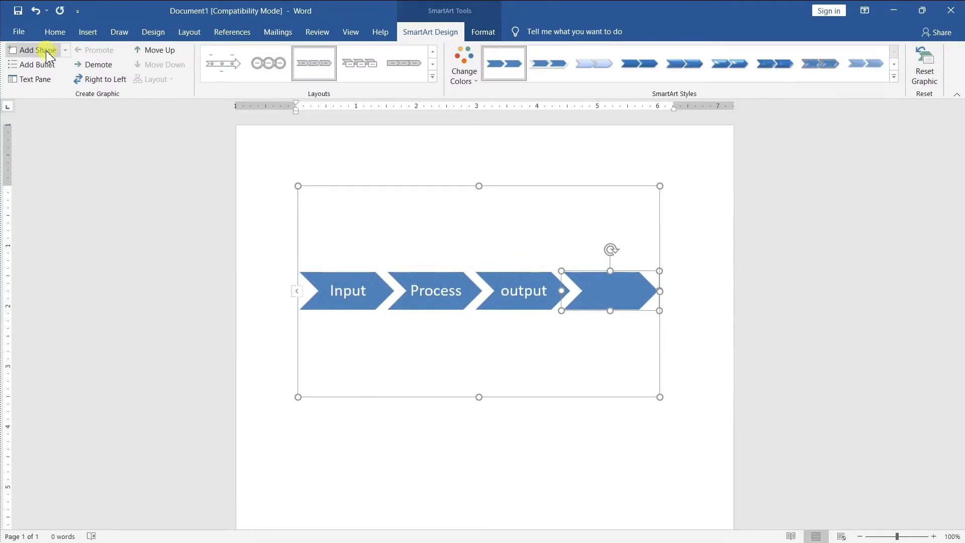
left_click(602, 305)
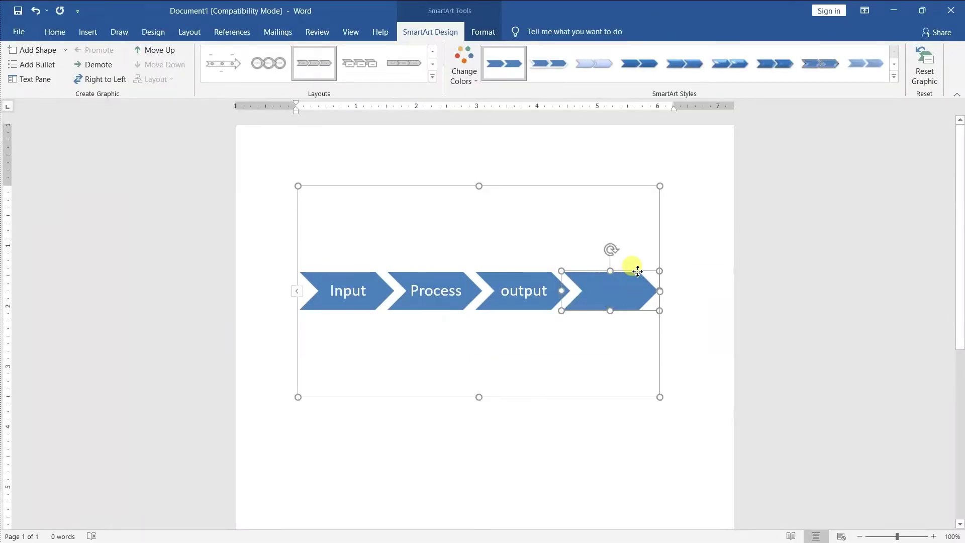
key("Delete")
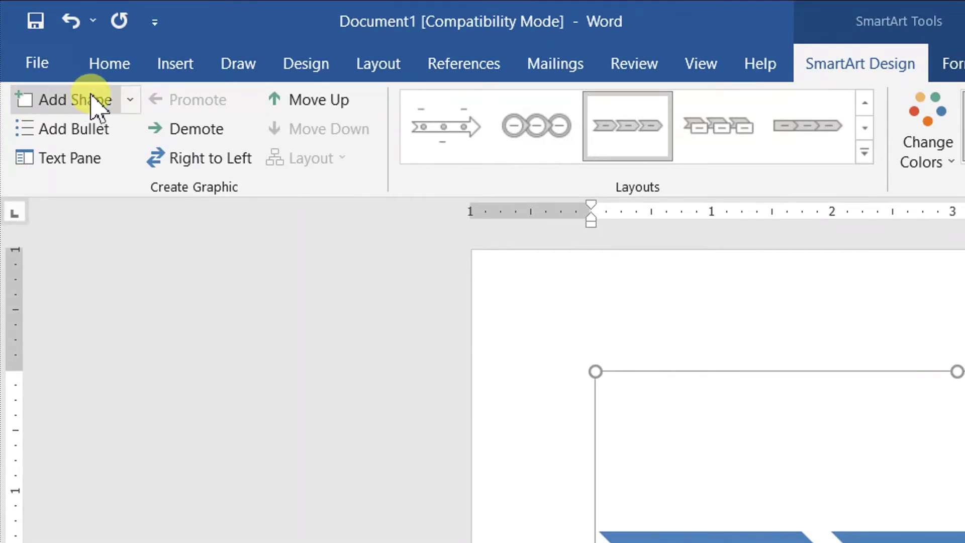
Add a chevron before output and delete it, then close Add Shape without adding anything
left_click(130, 103)
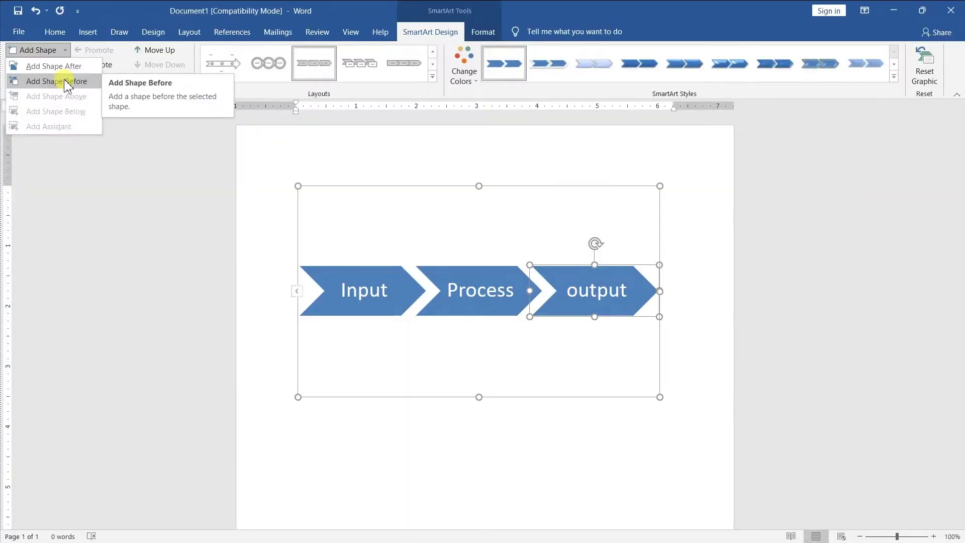
left_click(56, 81)
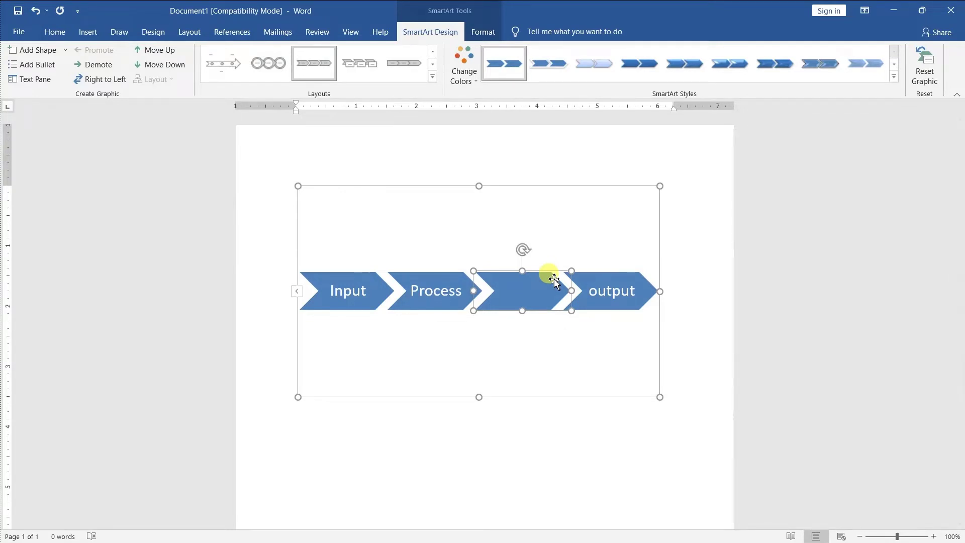
key("Delete")
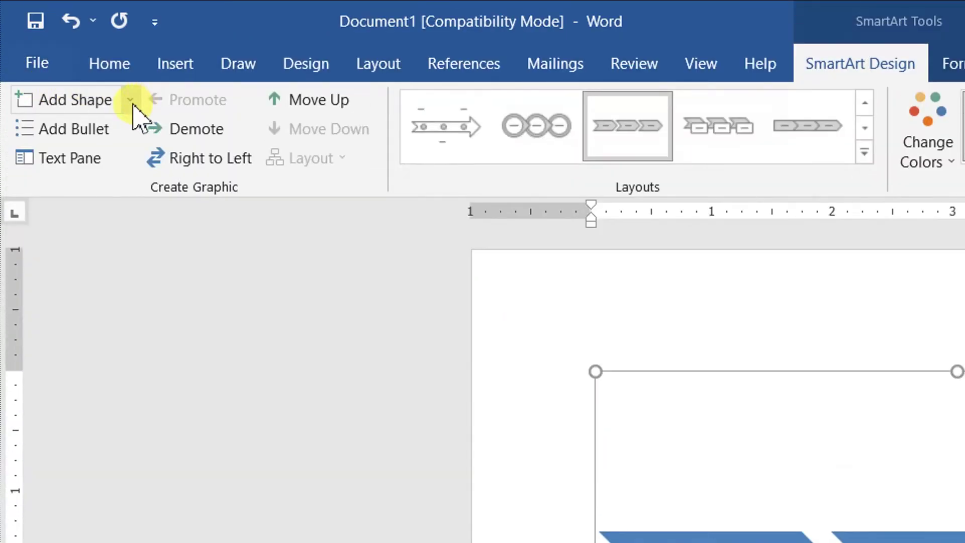
left_click(131, 100)
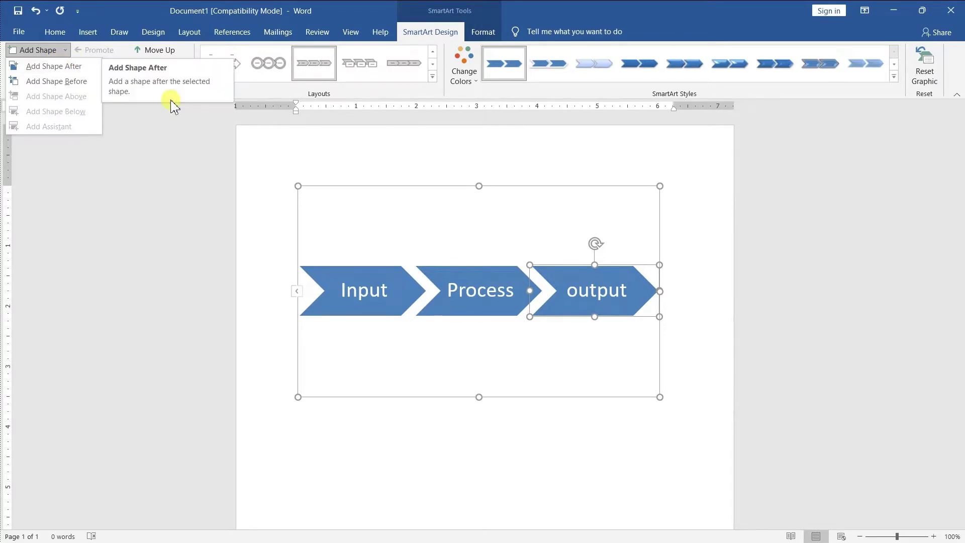
left_click(204, 163)
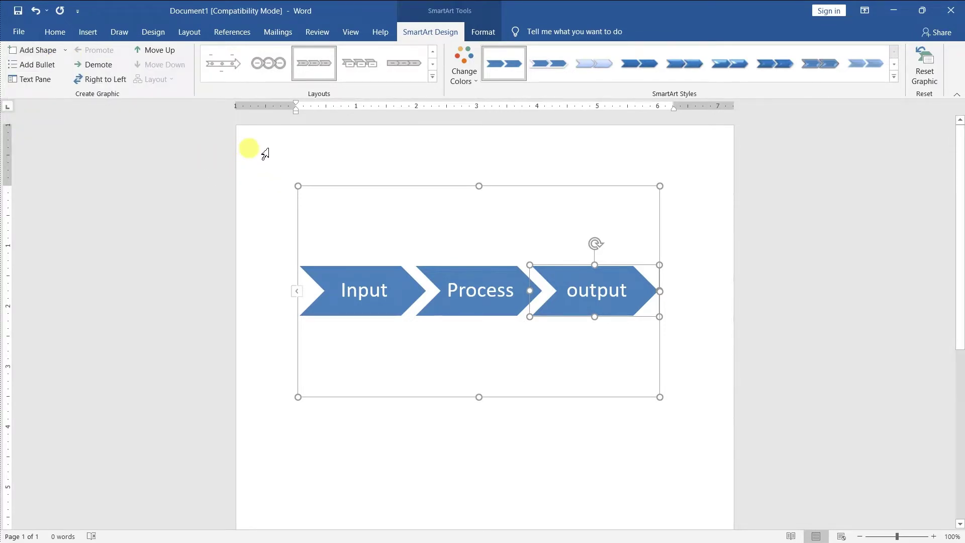
left_click(393, 295)
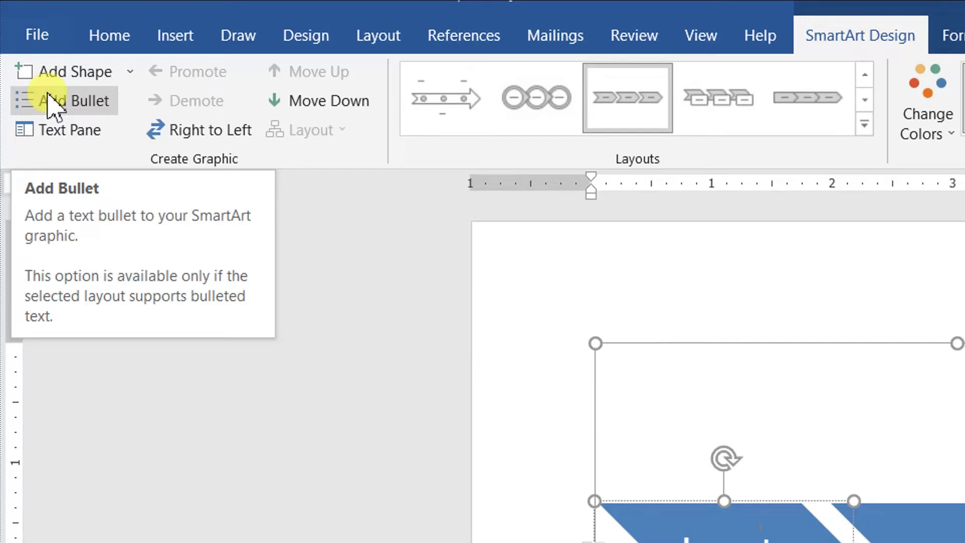
Add a bullet list under Input with sample lines 'hds' and 'sdhds djnbf'
left_click(48, 96)
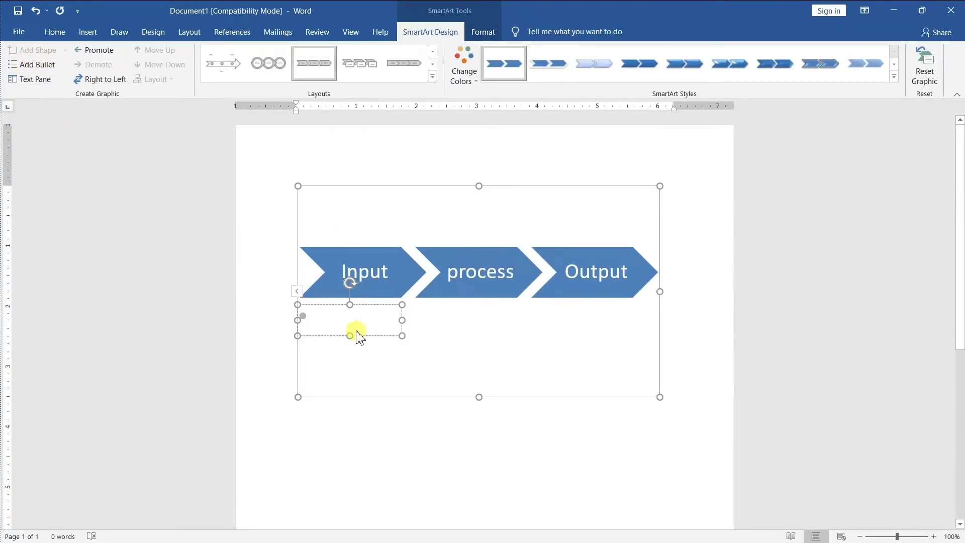
type("hds")
key("Return")
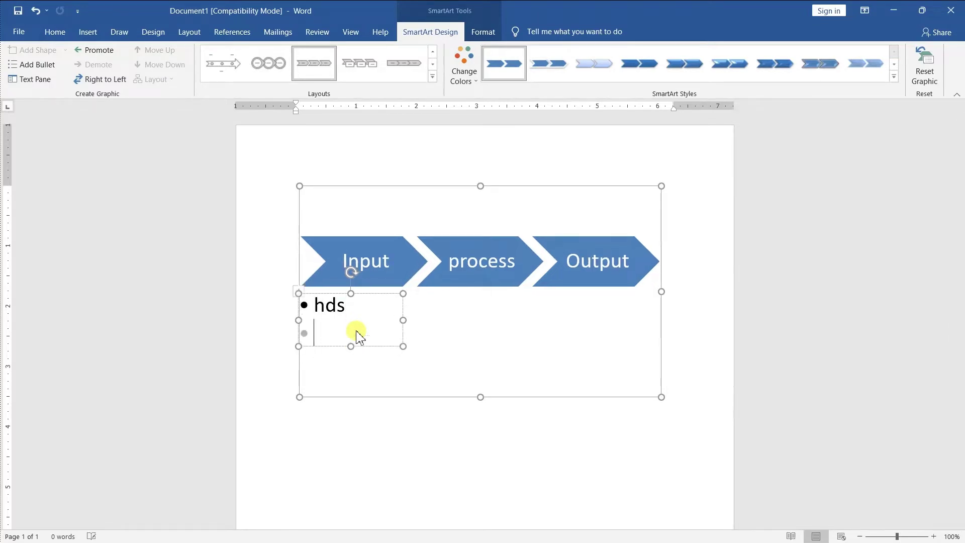
type("sdhds djnb")
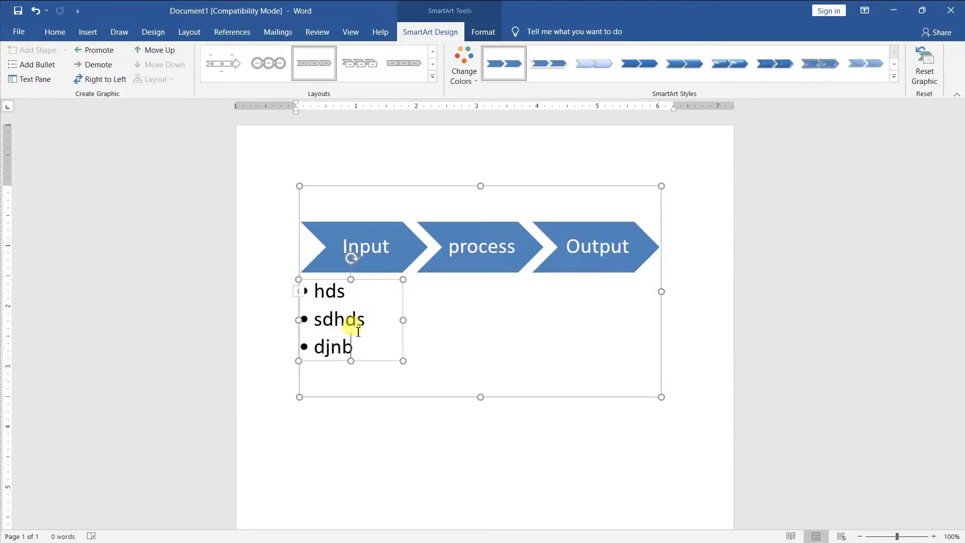
type("f")
key("Return")
key("BackSpace")
Delete the trial bullet text box and show the diagram's text pane
left_click(371, 246)
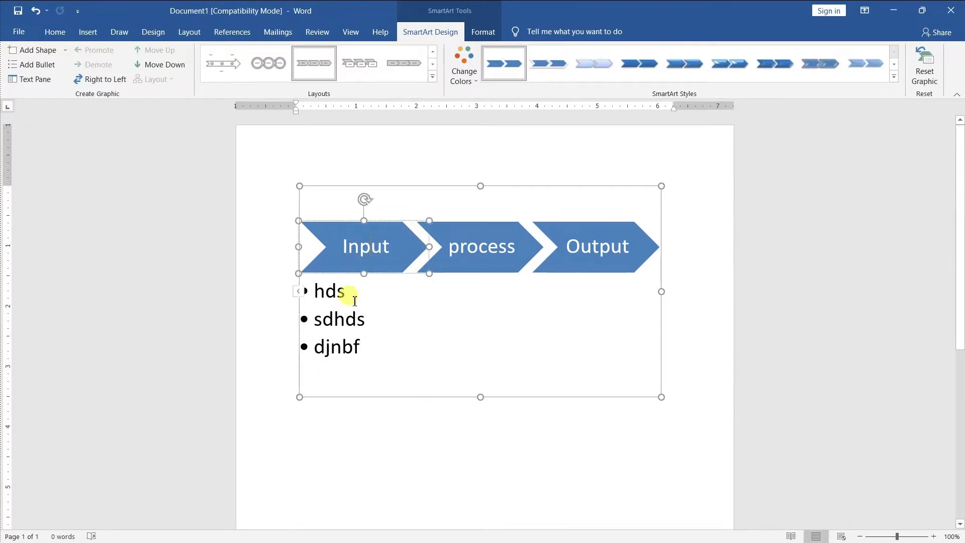
left_click(482, 241)
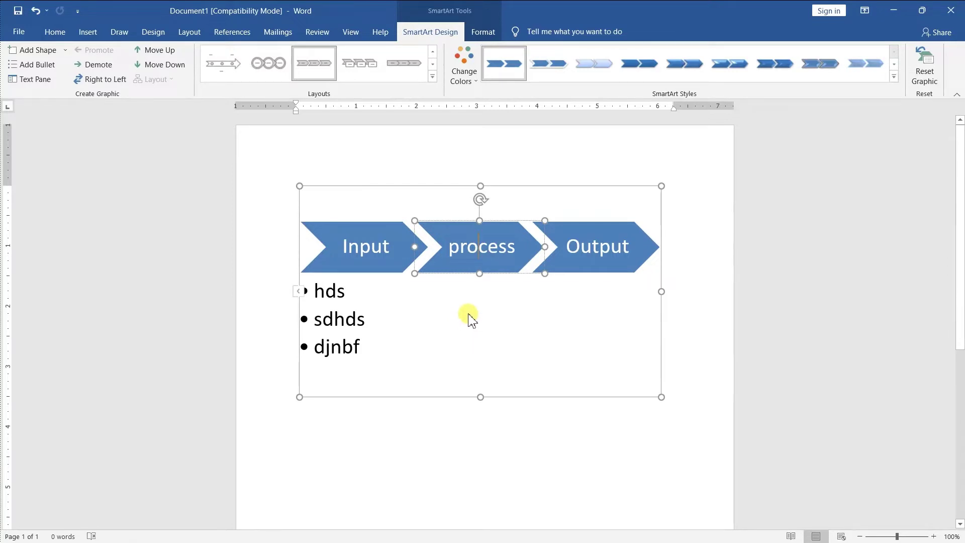
left_click(338, 320)
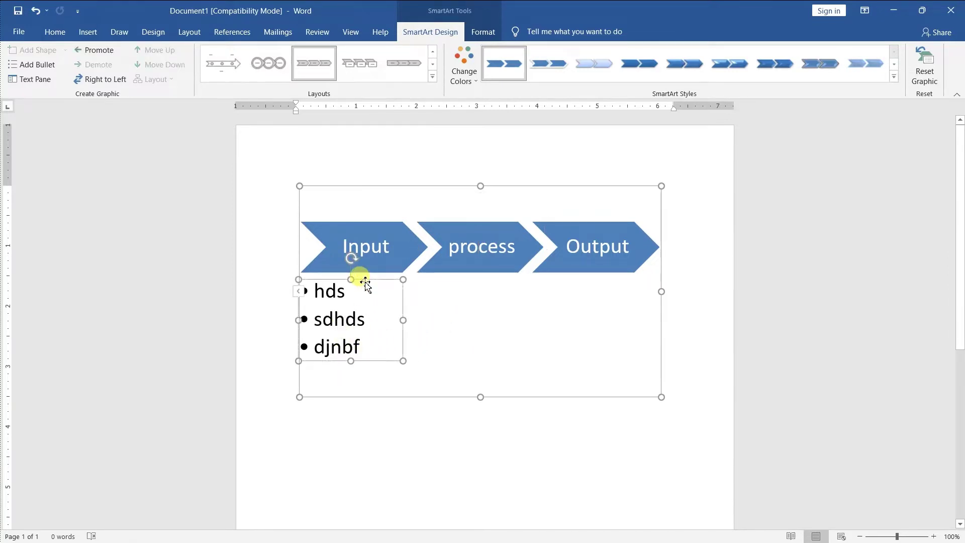
key("Delete")
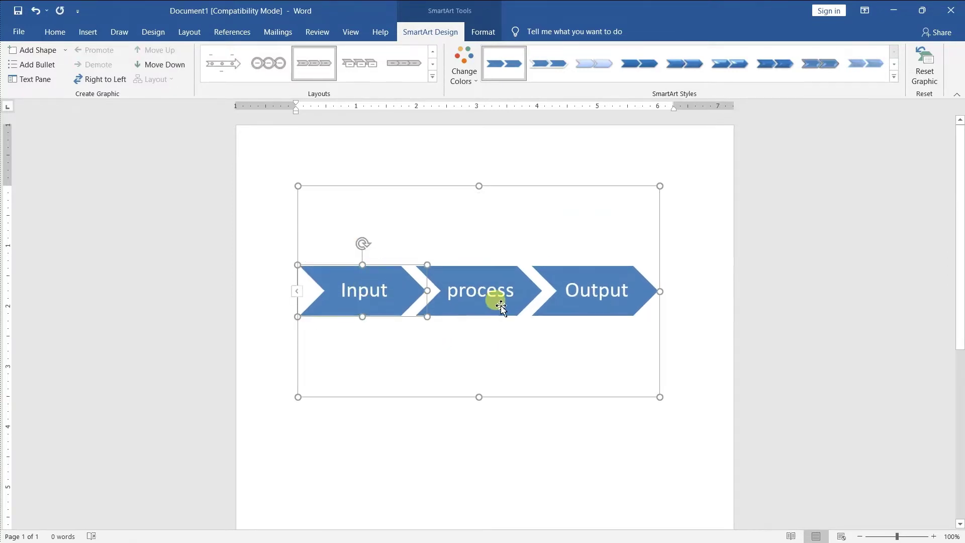
left_click(501, 306)
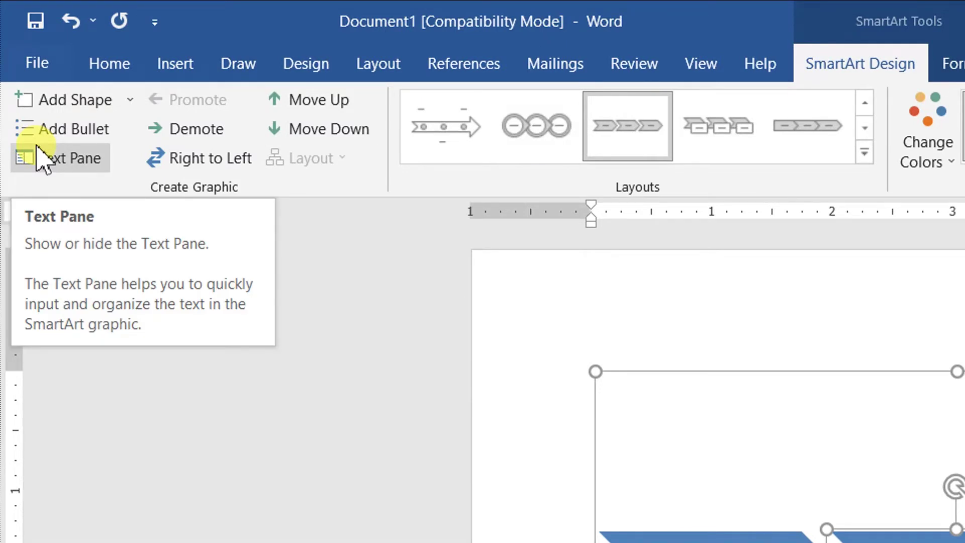
left_click(38, 151)
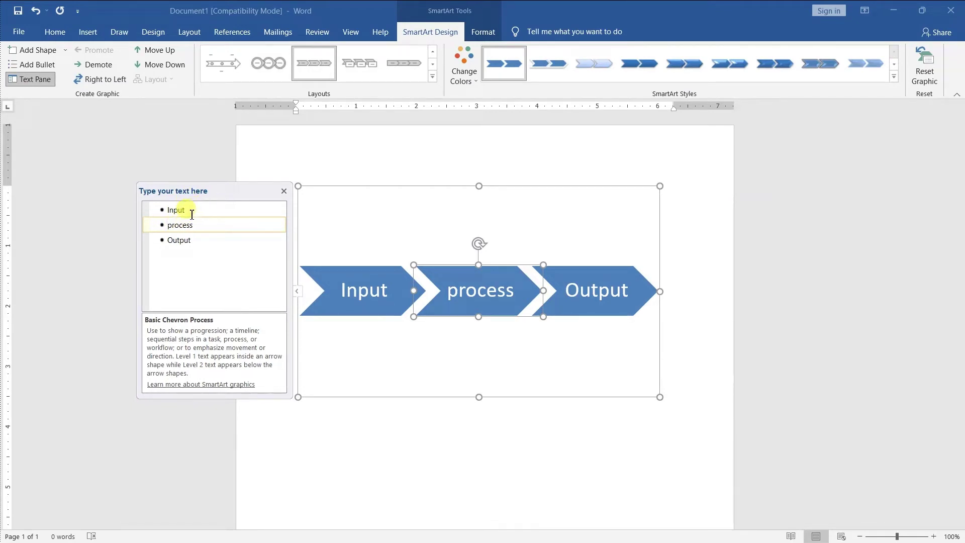
Select the Input, process and Output rows one by one in the text pane
left_click(176, 210)
left_click(177, 224)
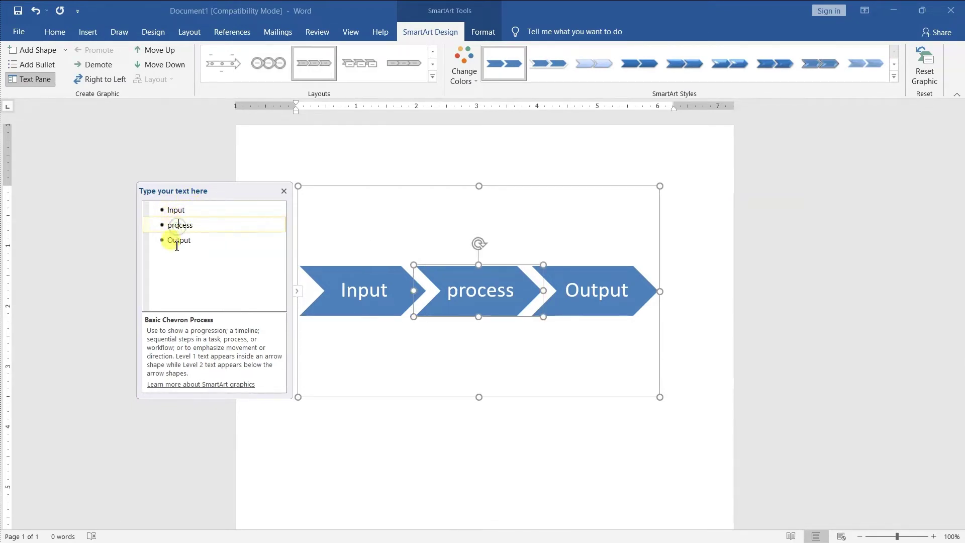
left_click(174, 241)
left_click(196, 225)
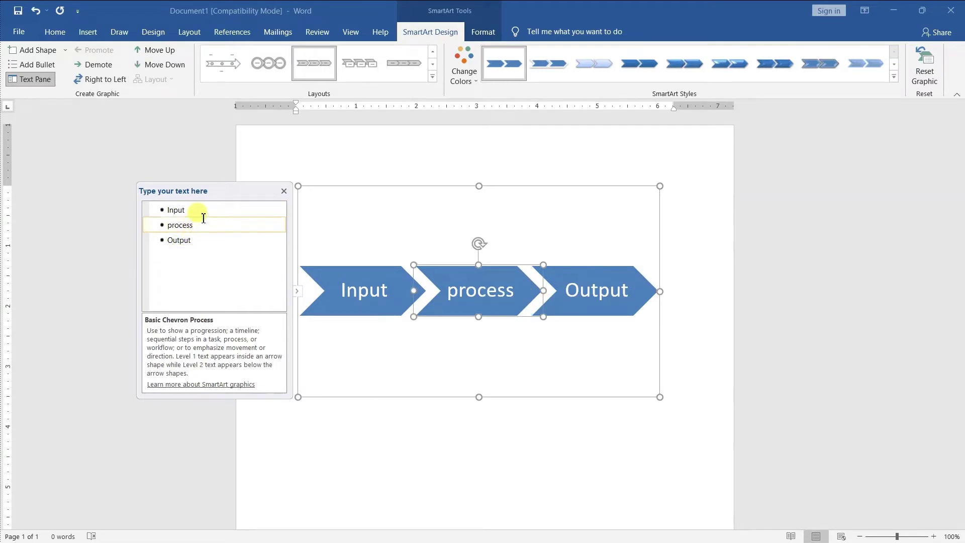
left_click(184, 211)
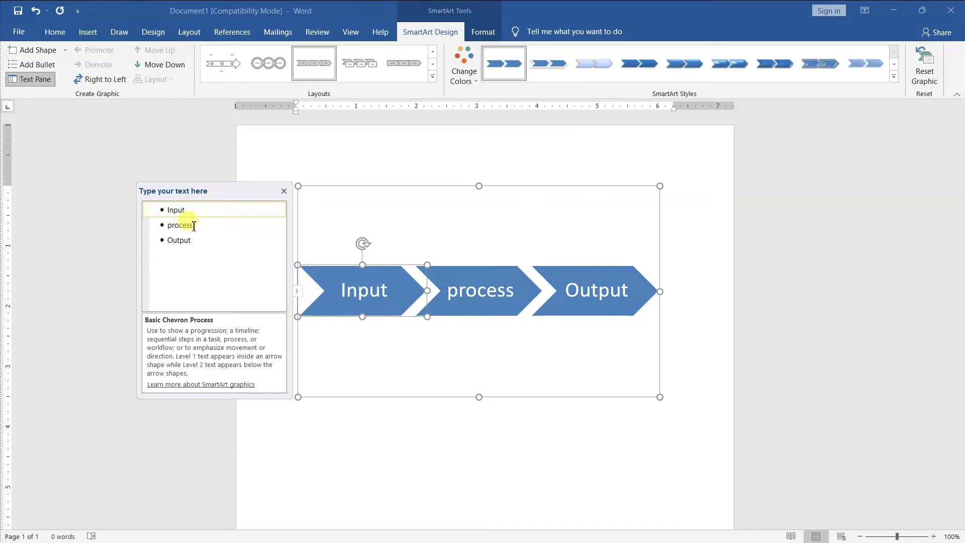
left_click(191, 225)
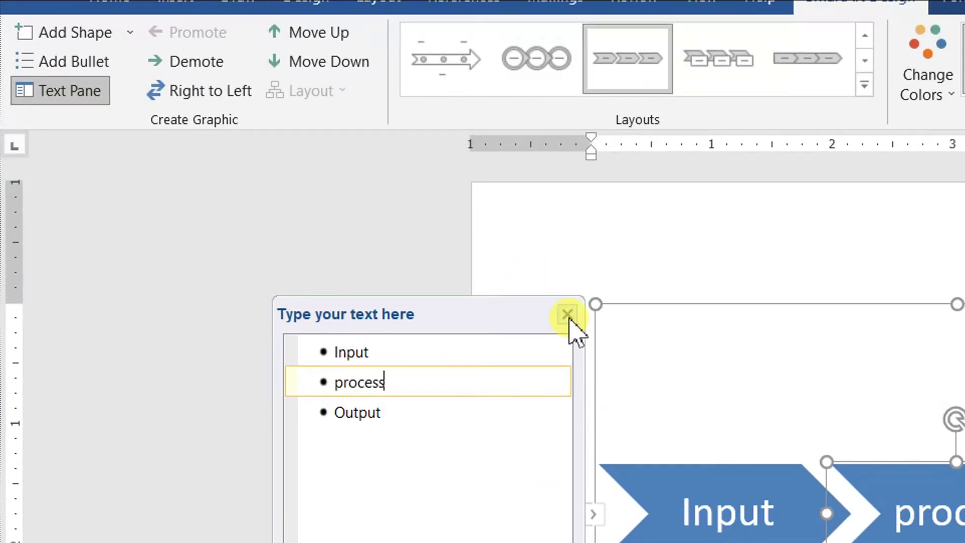
Close the text pane and demote the process and Output chevrons one level
left_click(567, 315)
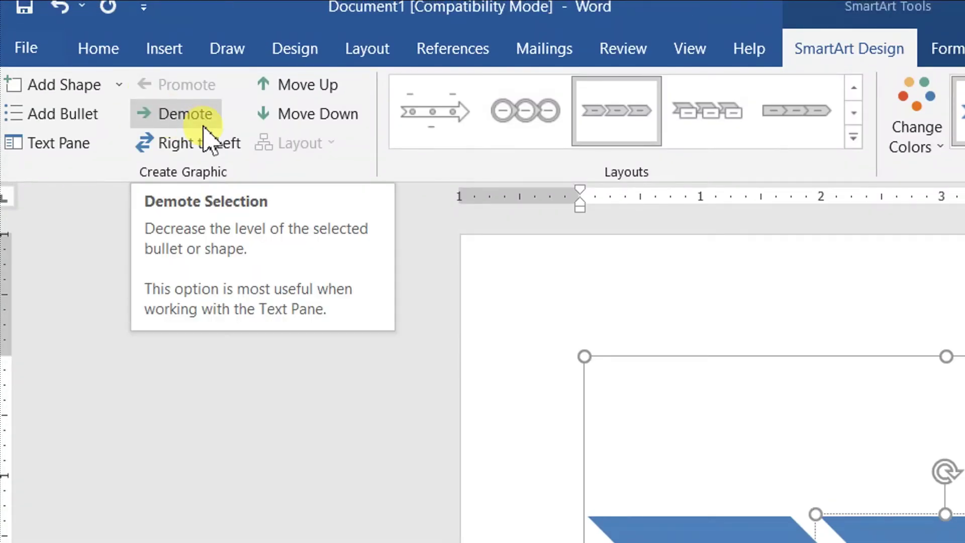
left_click(204, 126)
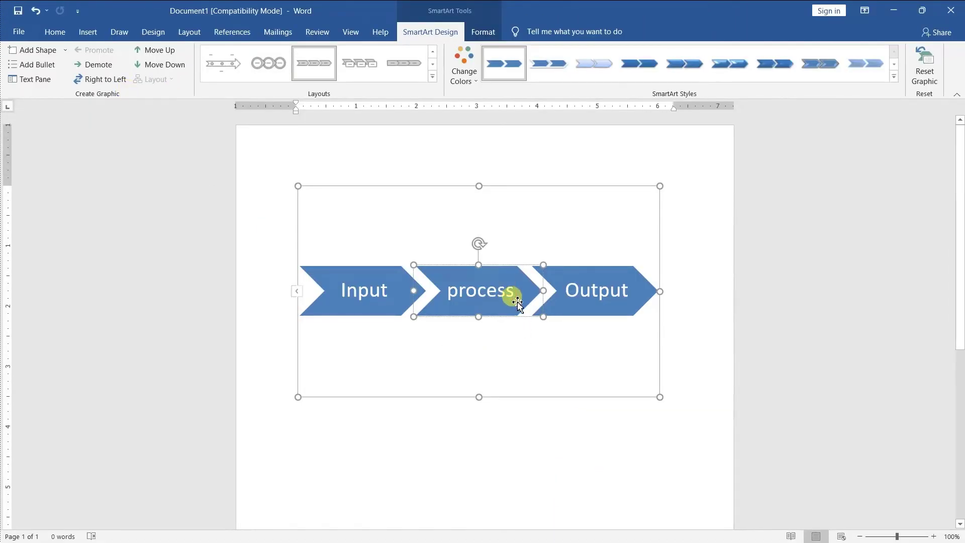
left_click(577, 307, "ctrl")
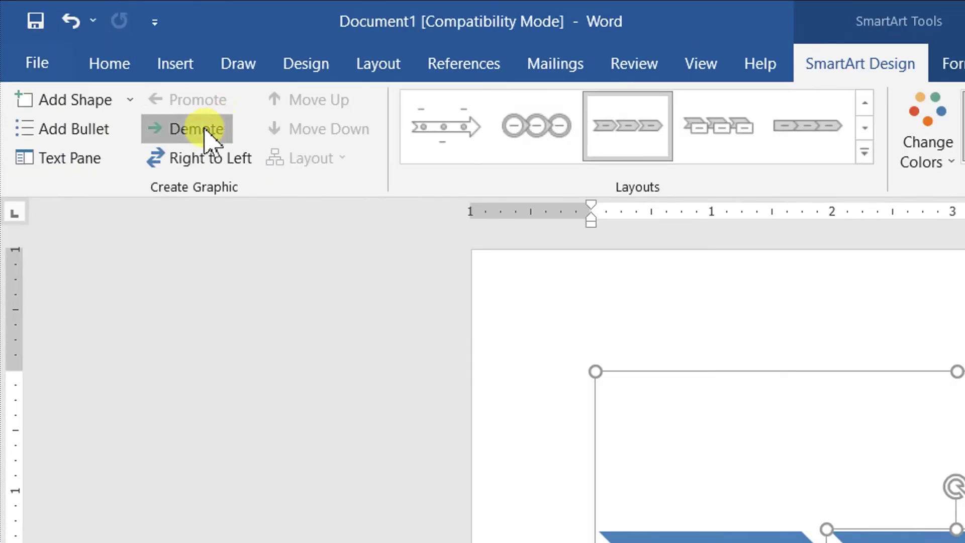
left_click(203, 130)
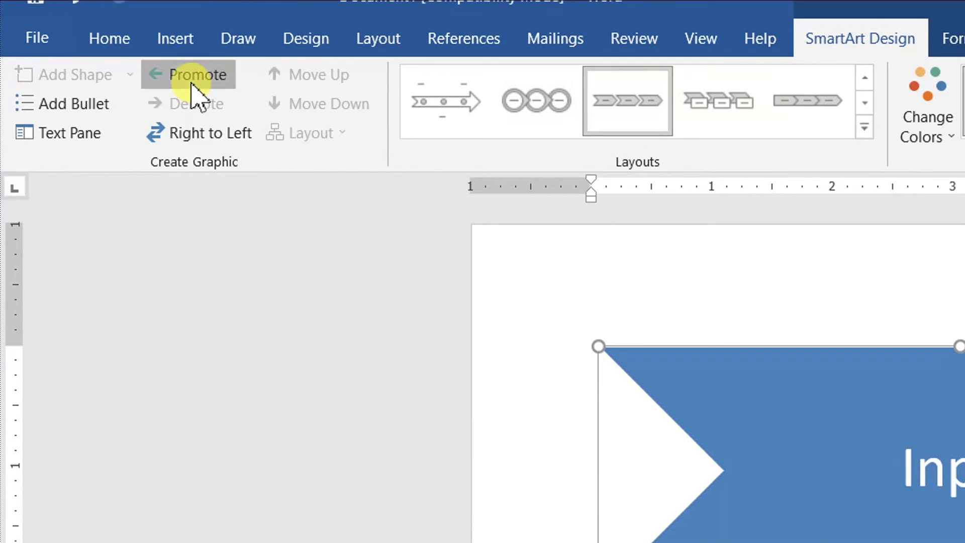
Promote the shapes back to top level and reverse the chevrons to run right to left
left_click(193, 67)
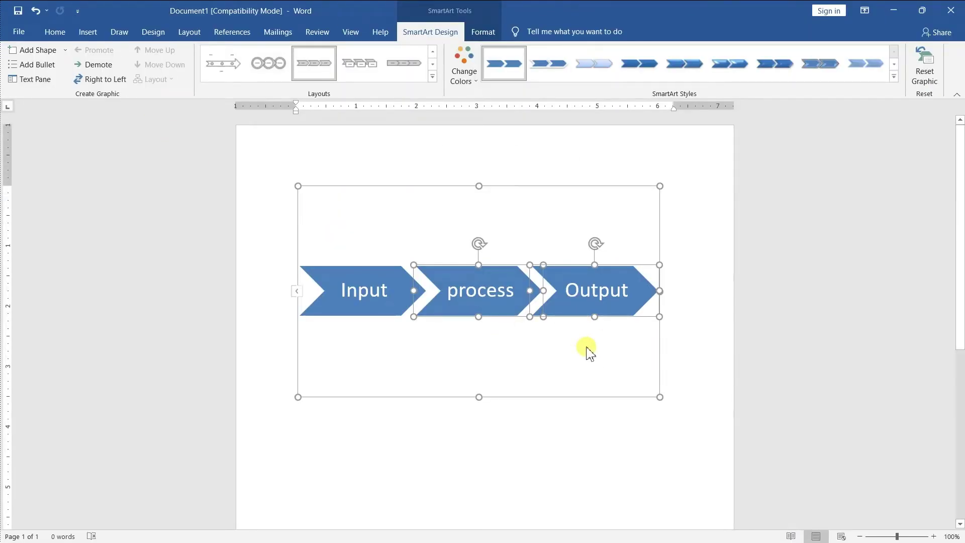
left_click(499, 362)
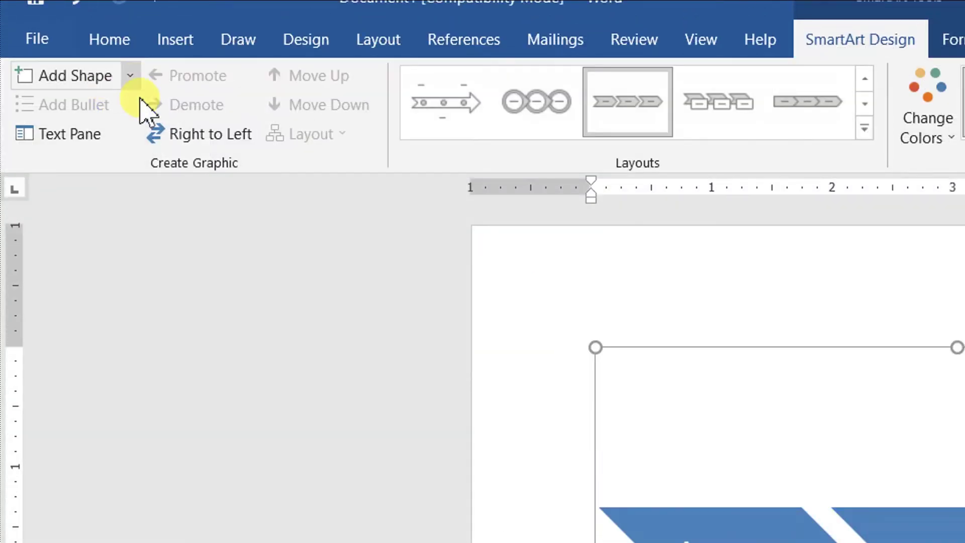
left_click(215, 140)
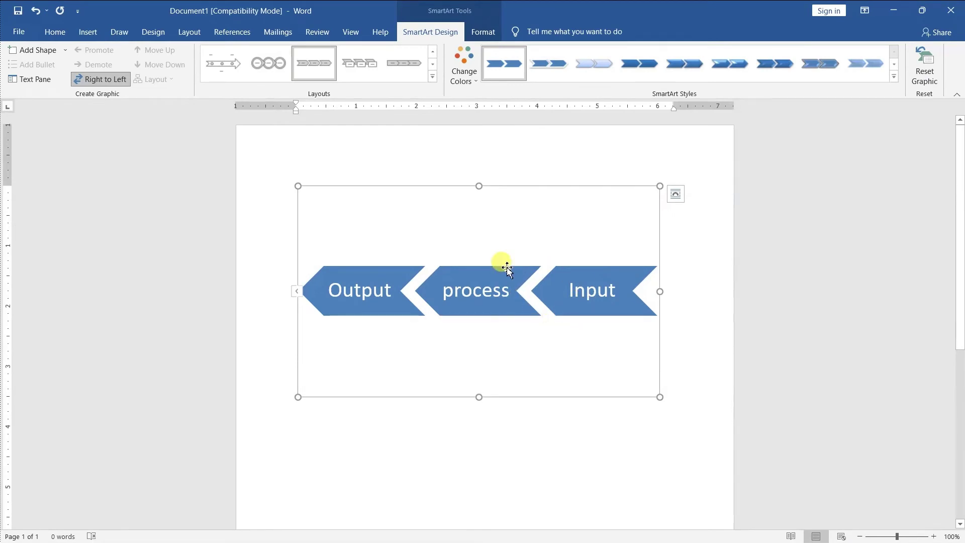
key("ctrl+z")
key("ctrl+z")
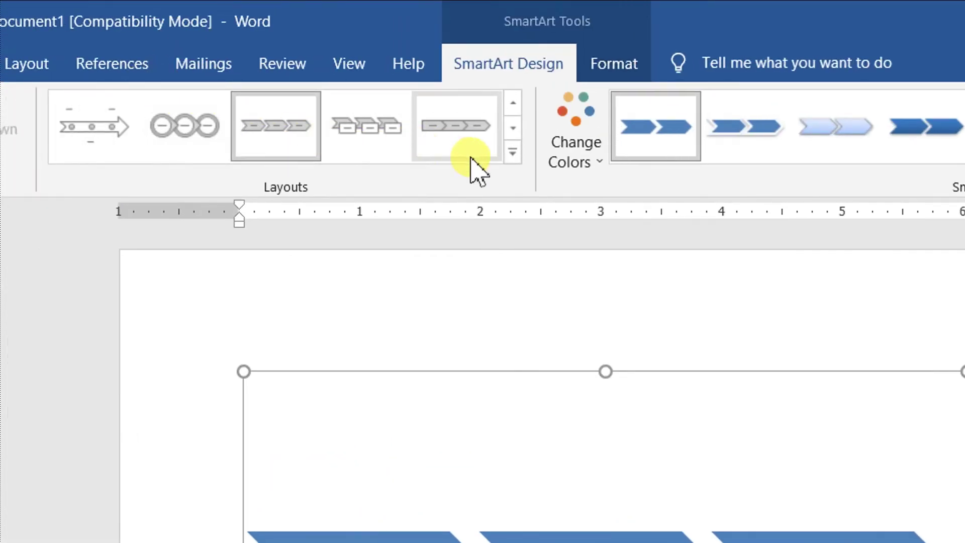
left_click(512, 152)
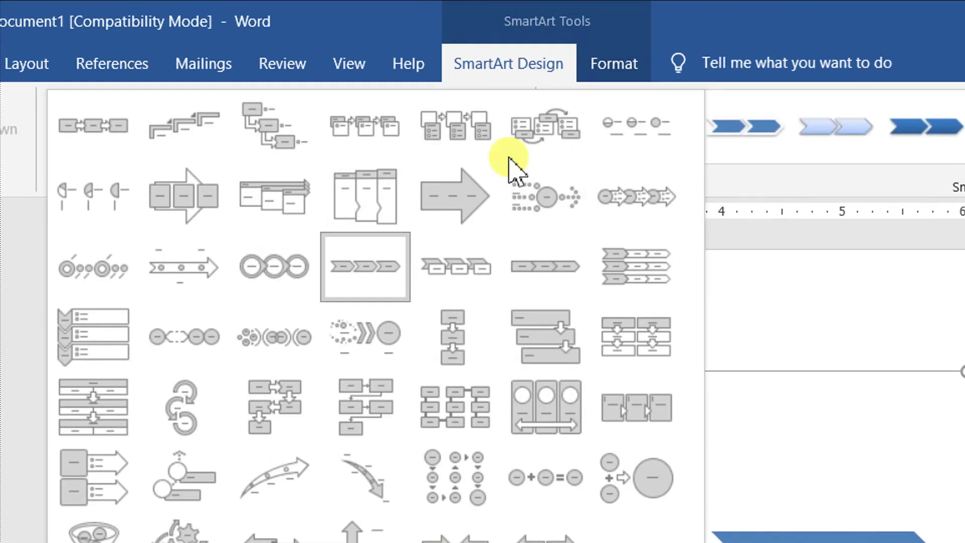
Apply the staggered down-arrow layout, reorder Output and process, then undo the last move
left_click(529, 339)
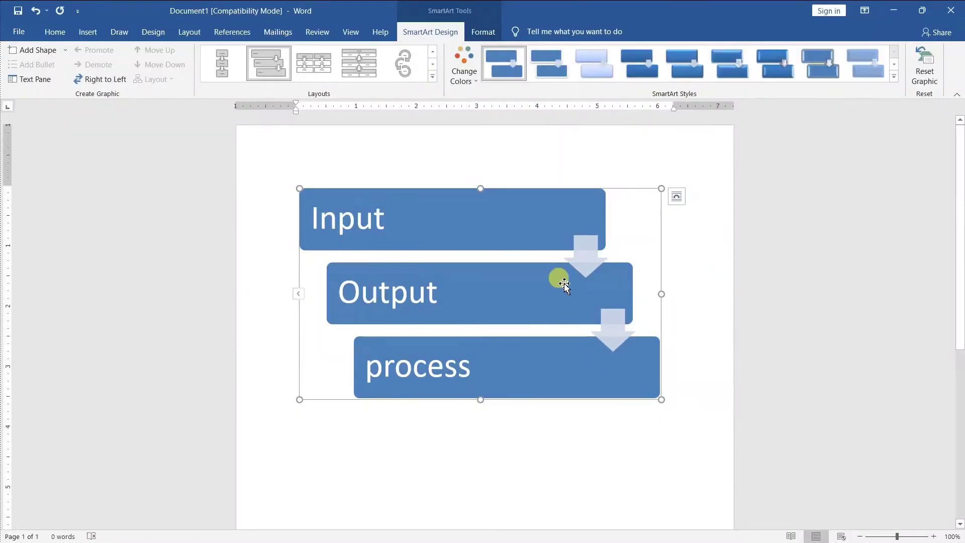
left_click(542, 290)
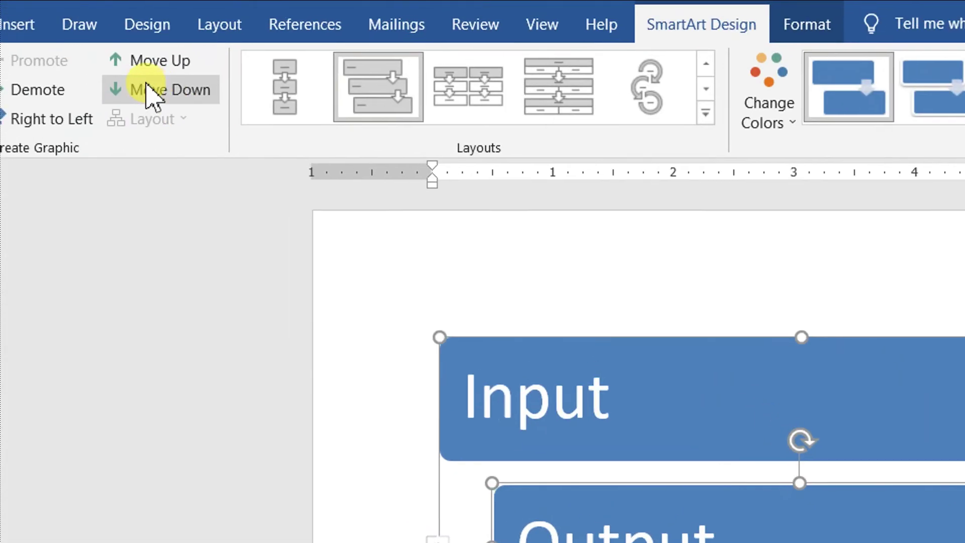
left_click(146, 84)
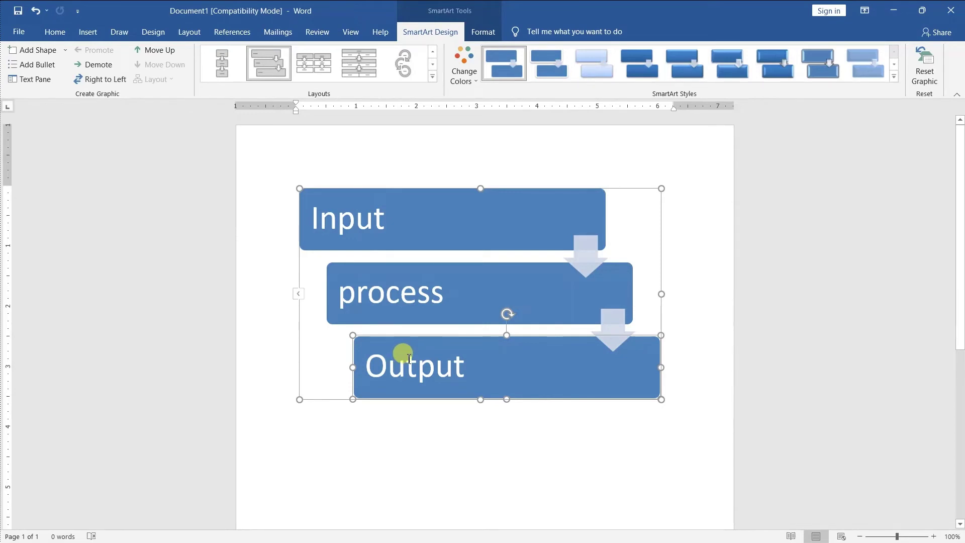
left_click(432, 307)
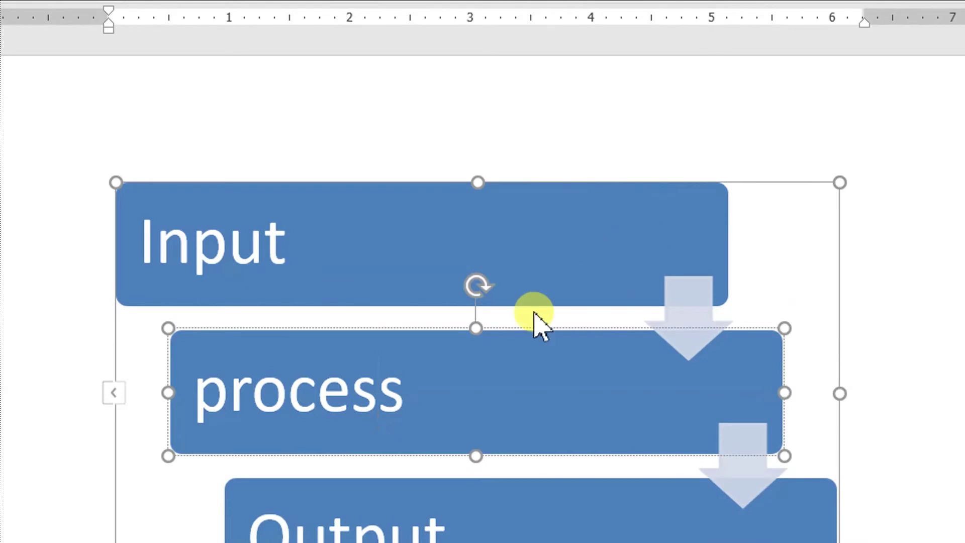
left_click(195, 96)
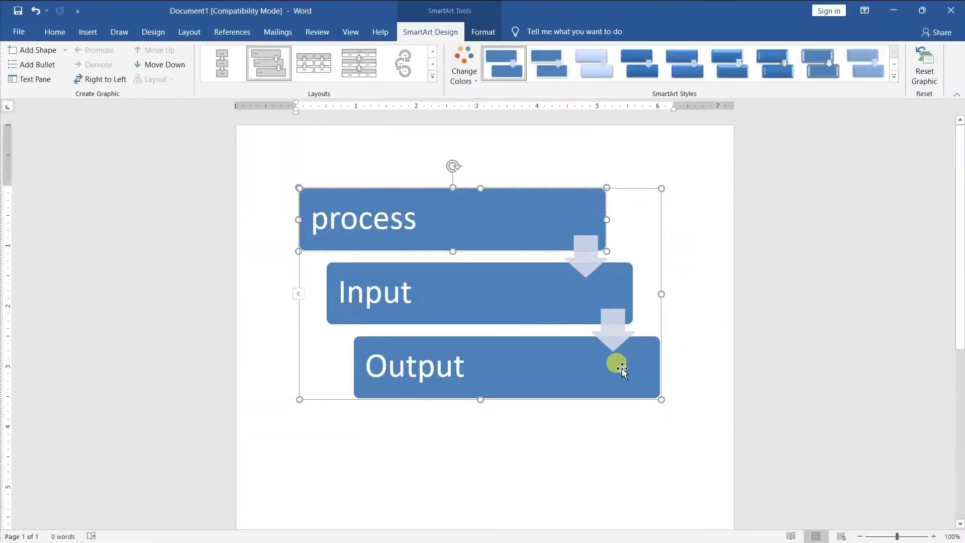
key("ctrl+z")
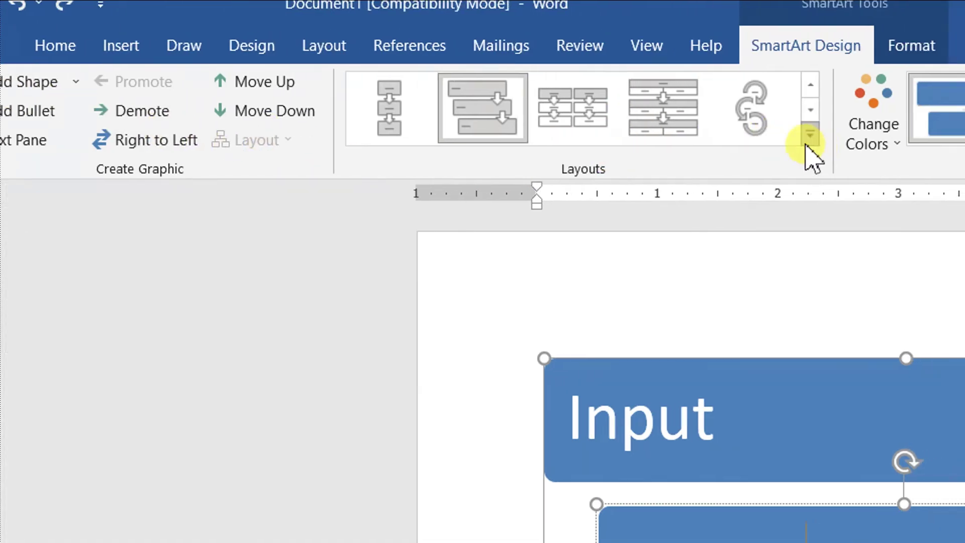
Switch the diagram to the layout with boxes sitting on a large arrow
left_click(823, 135)
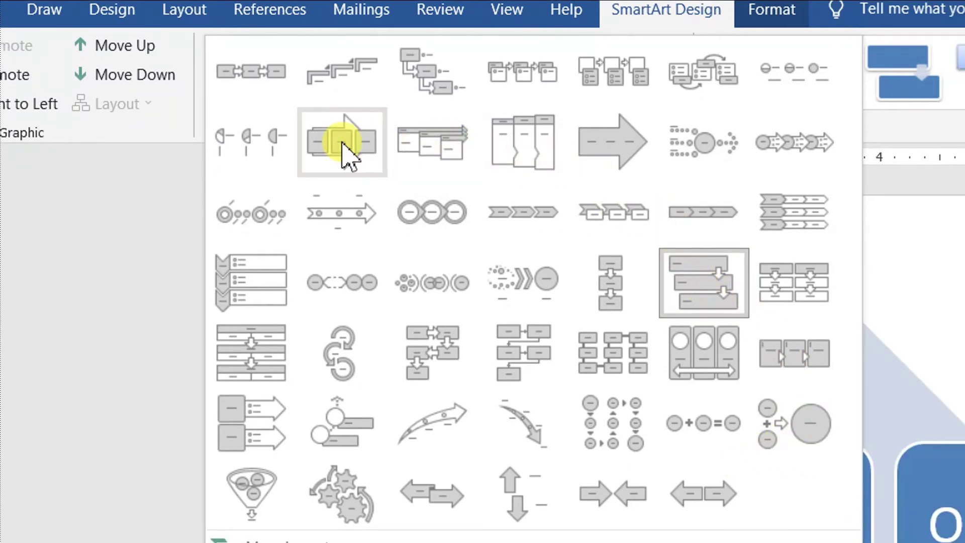
left_click(381, 153)
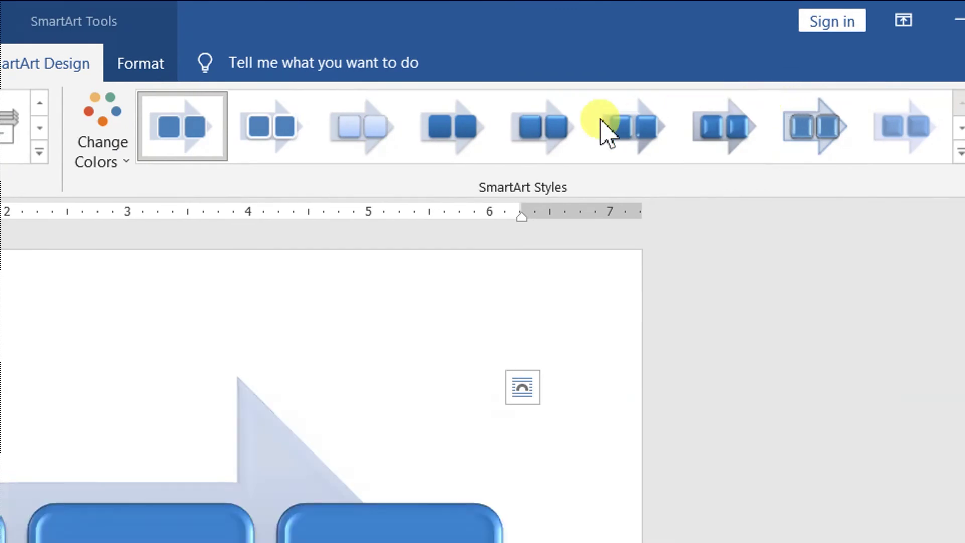
left_click(146, 146)
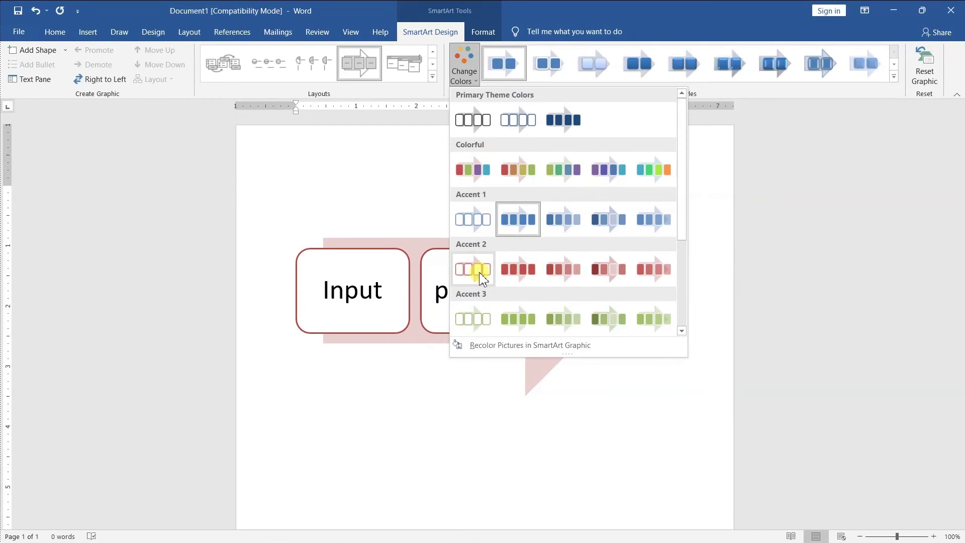
Try a colorful scheme and a 3-D SmartArt style, then reset the graphic to default
left_click(473, 168)
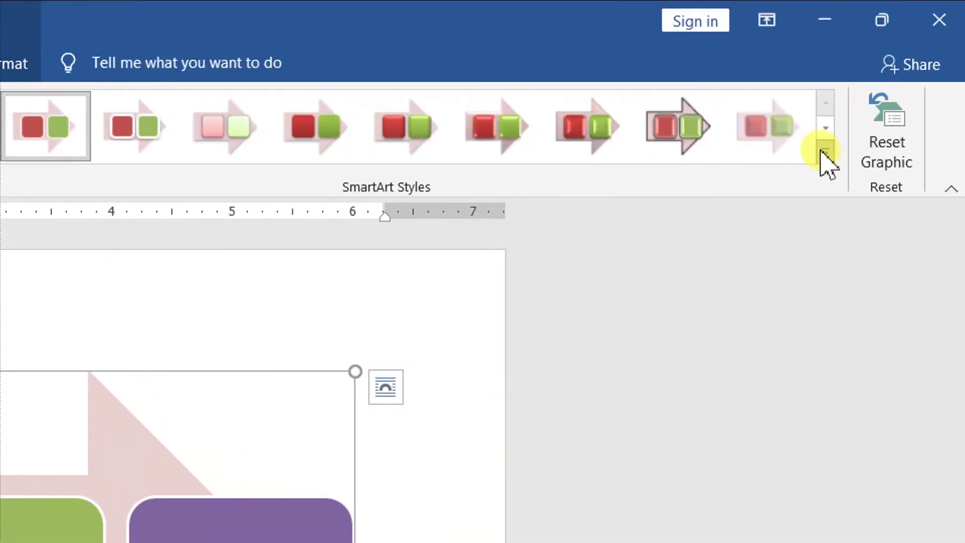
left_click(906, 152)
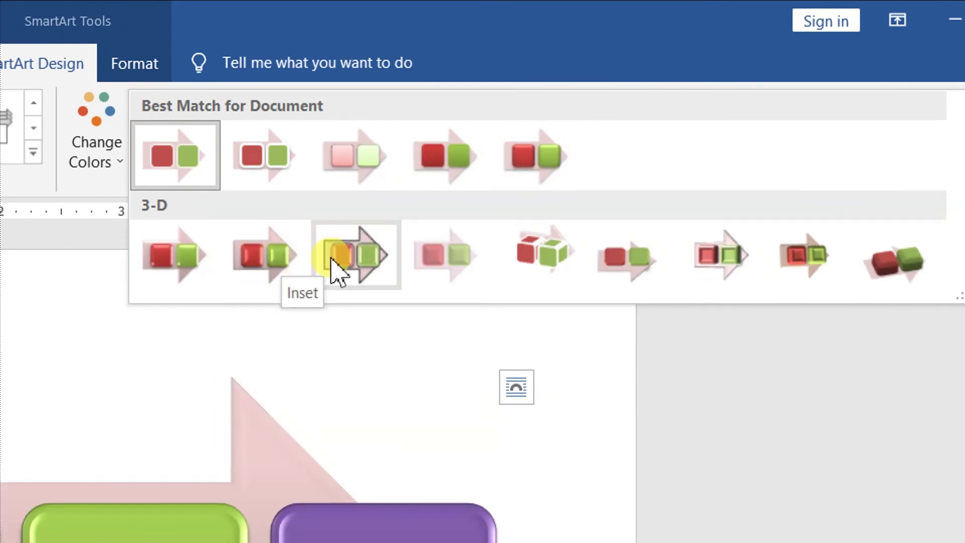
left_click(351, 266)
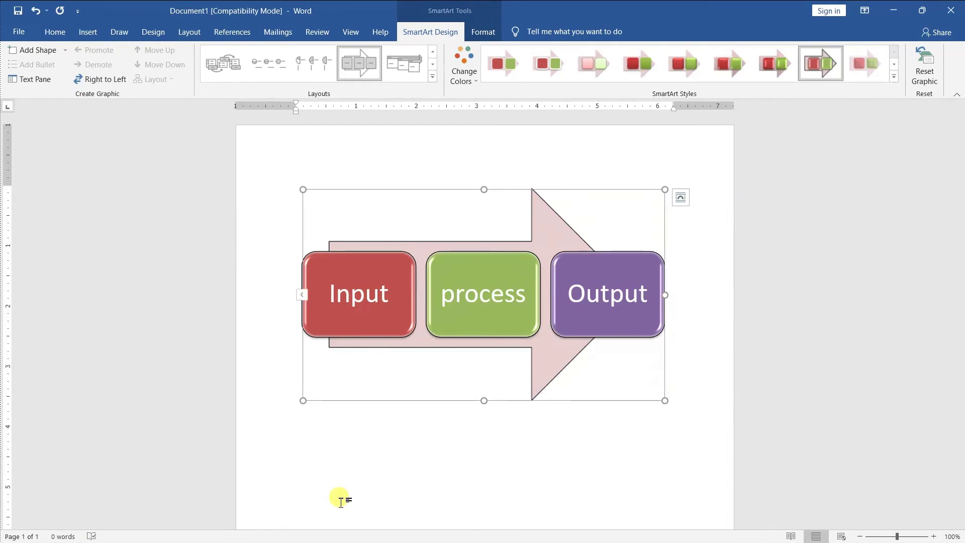
mouse_move(883, 106)
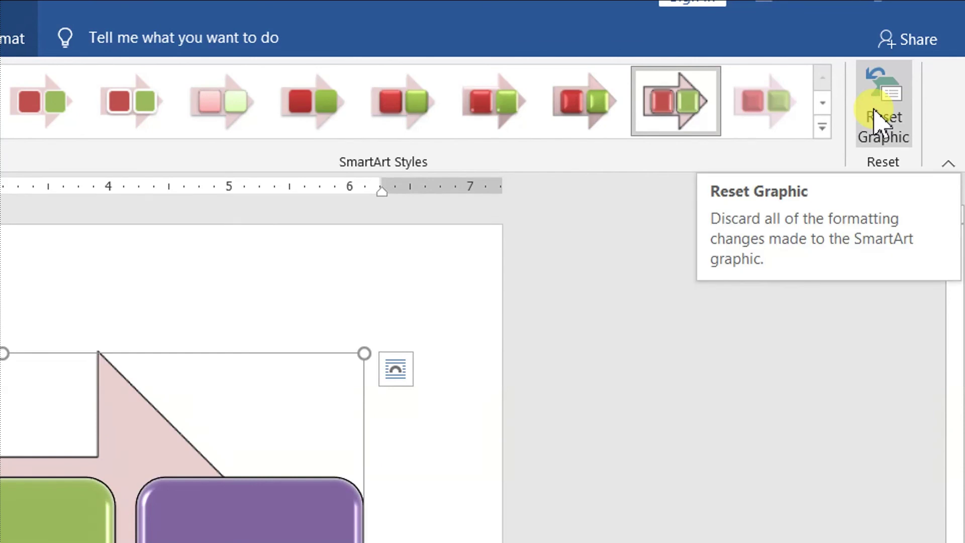
left_click(879, 119)
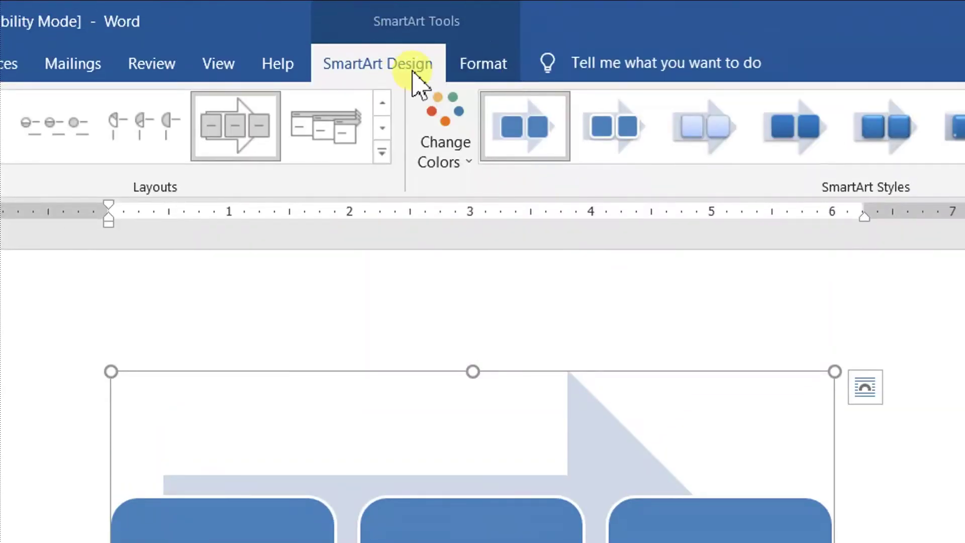
Change the Input box to a plain square-cornered Rectangle shape
left_click(483, 31)
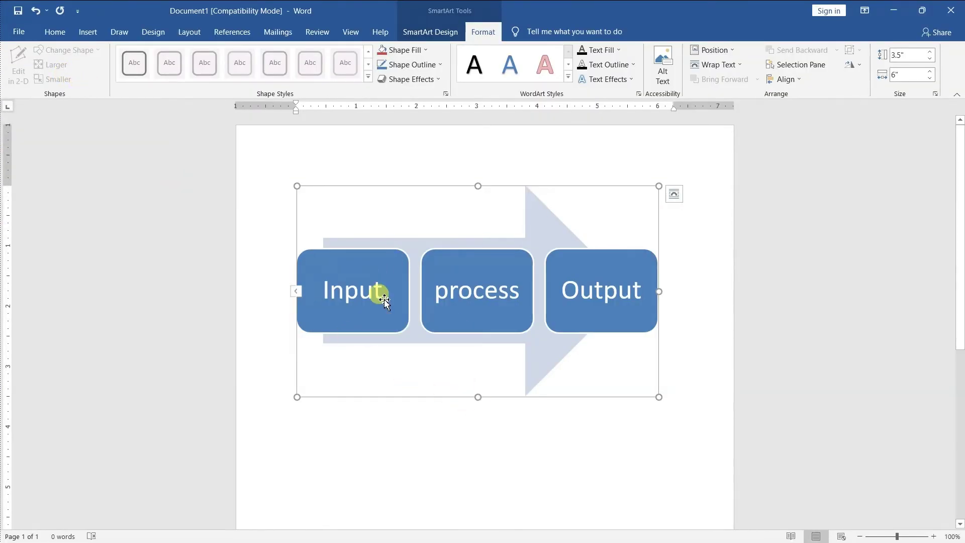
left_click(389, 305)
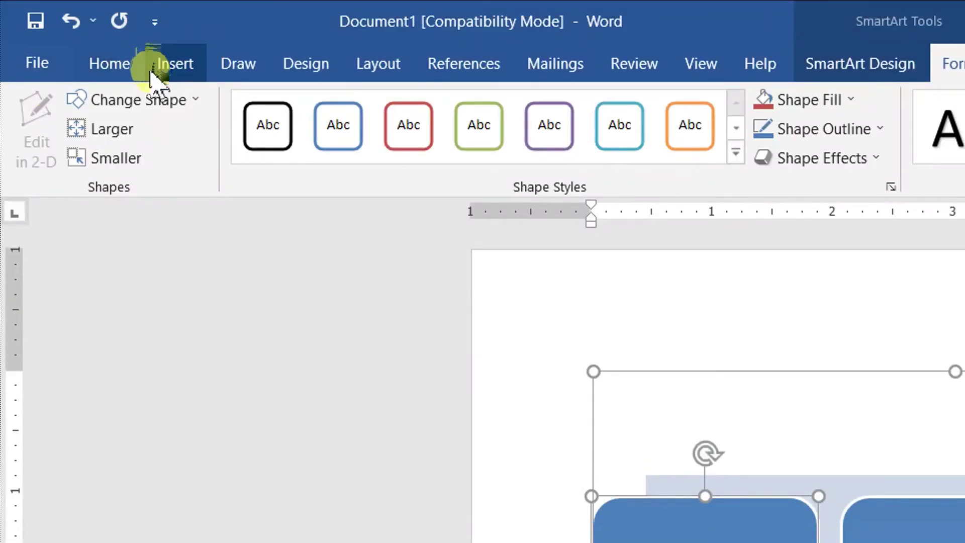
left_click(146, 103)
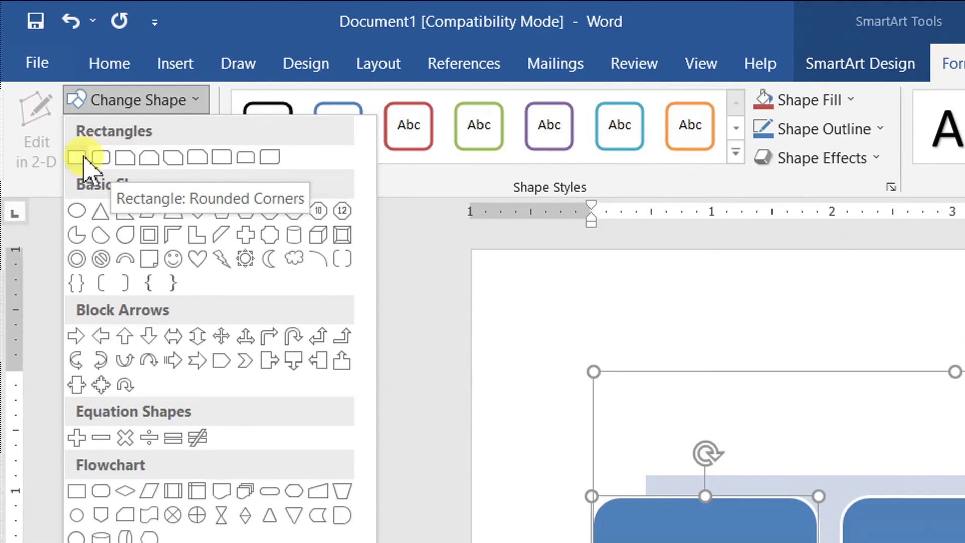
left_click(77, 157)
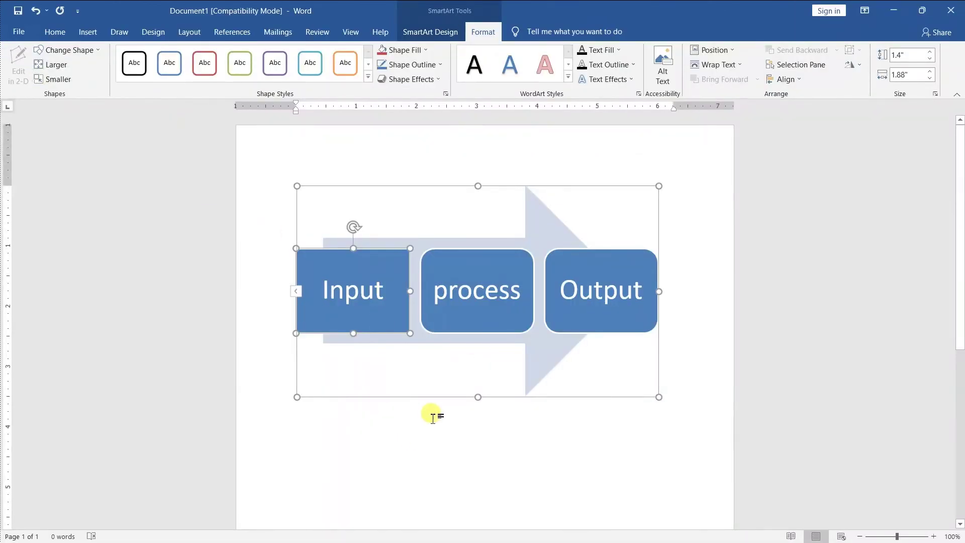
left_click(398, 351)
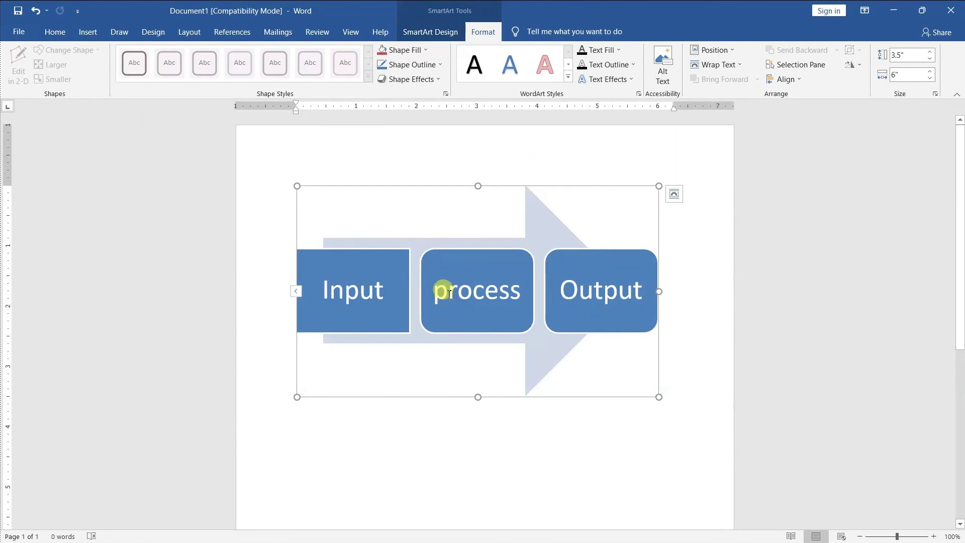
Resize the process box to 1.4" by 1.88" with Larger/Smaller, then enlarge it slightly by its bottom-right corner
left_click(449, 291)
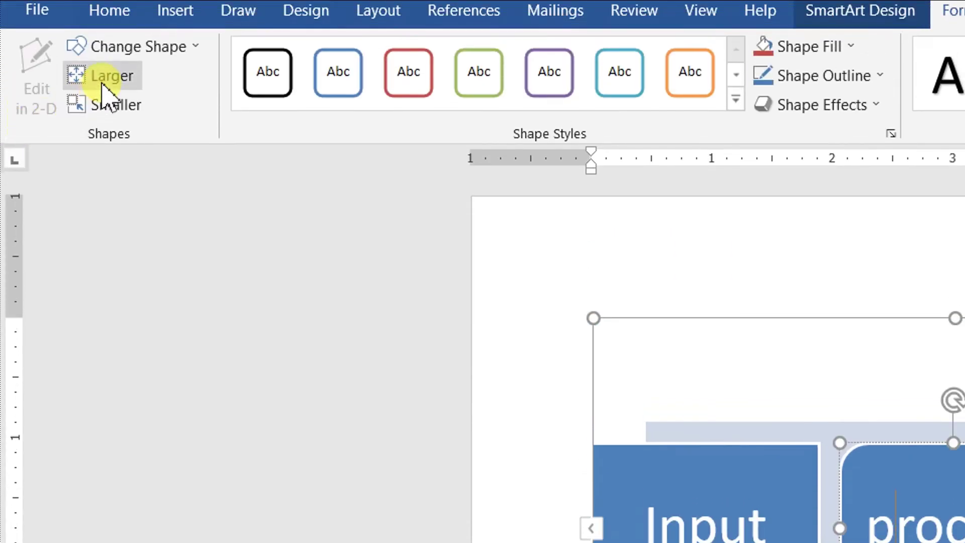
left_click(105, 80)
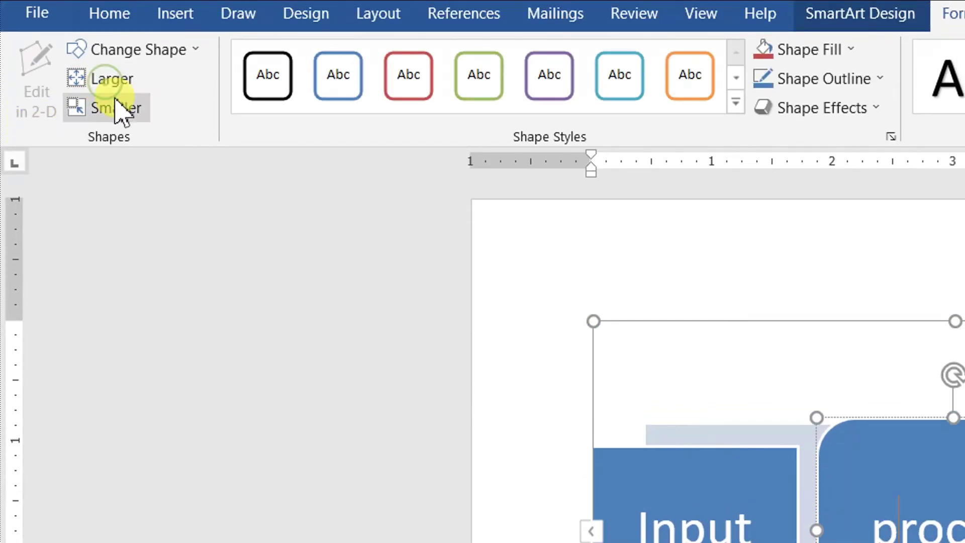
left_click(115, 99)
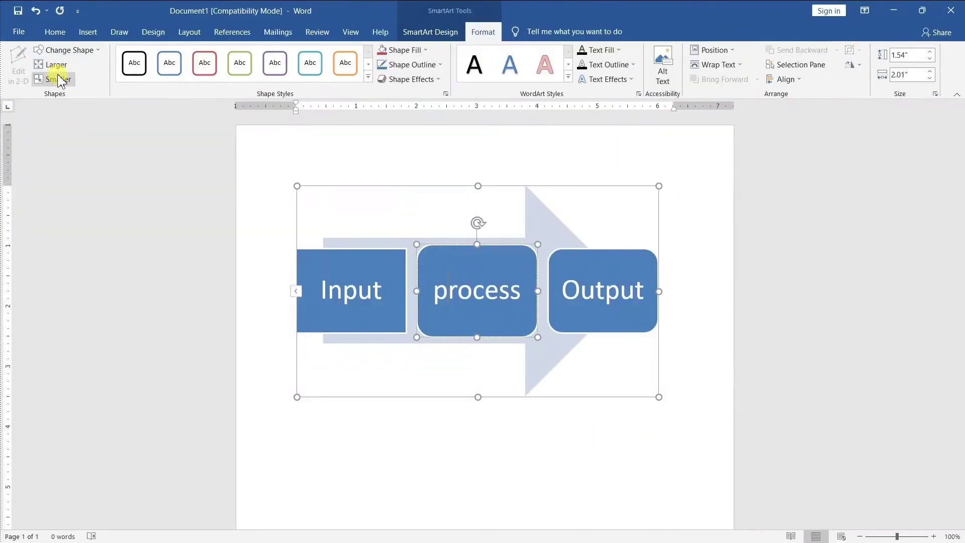
left_click(66, 67)
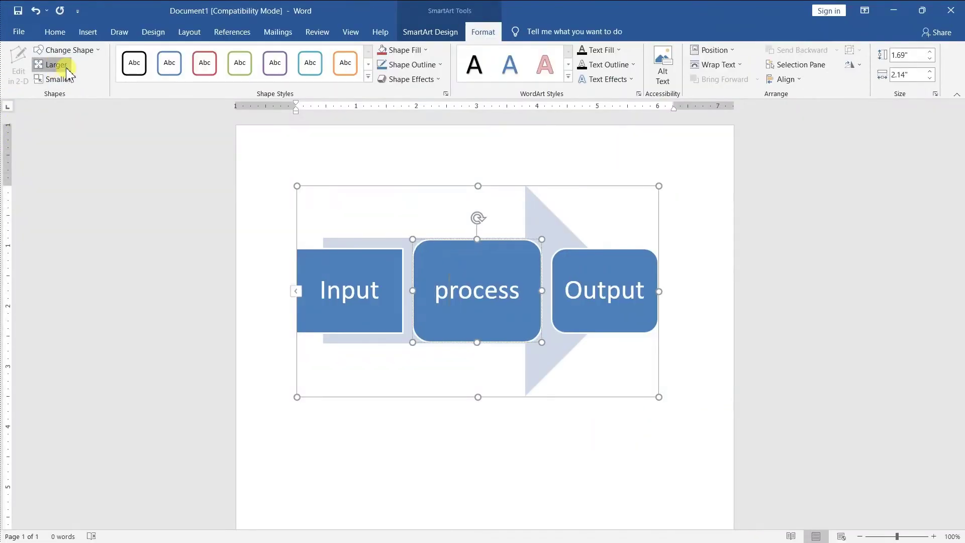
left_click(65, 68)
left_click(66, 68)
left_click(55, 80)
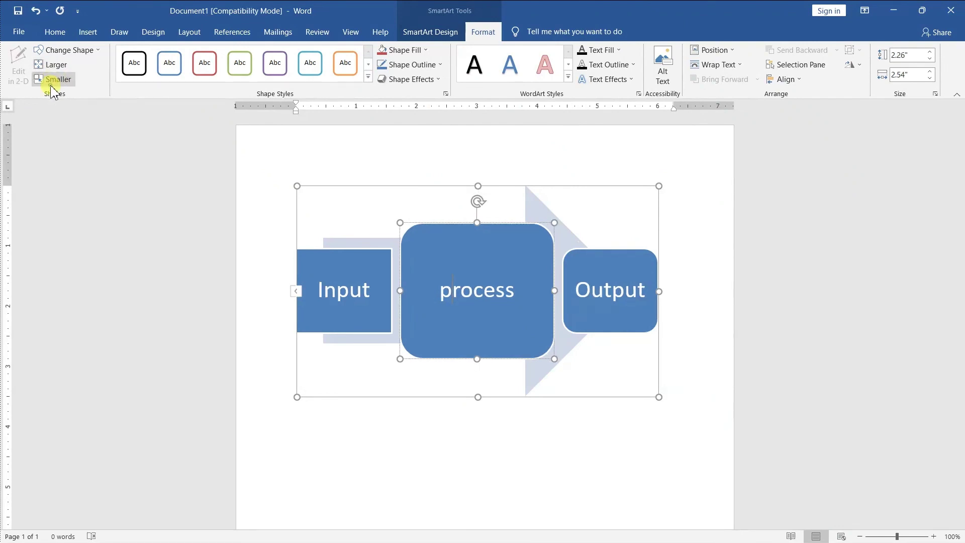
left_click(56, 79)
left_click(56, 79)
left_click(55, 80)
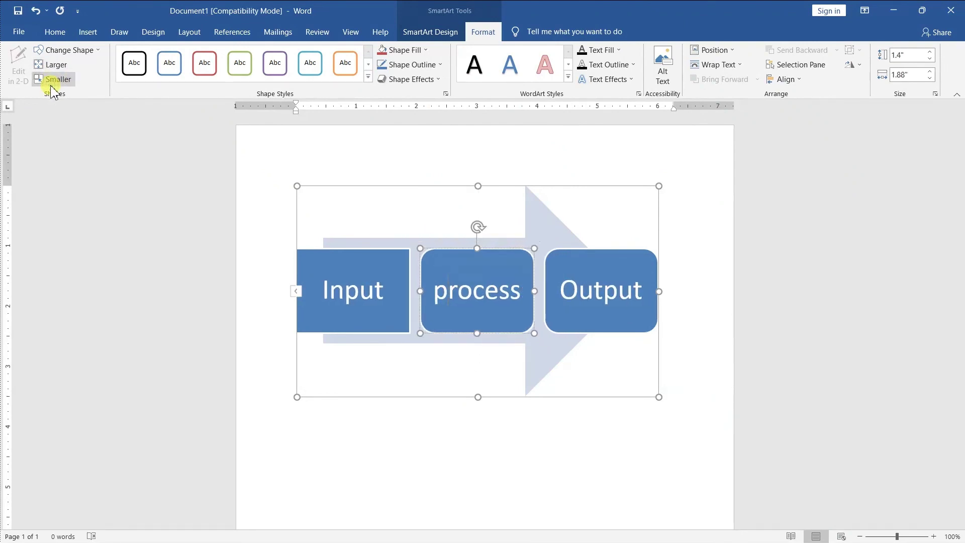
left_click(518, 325)
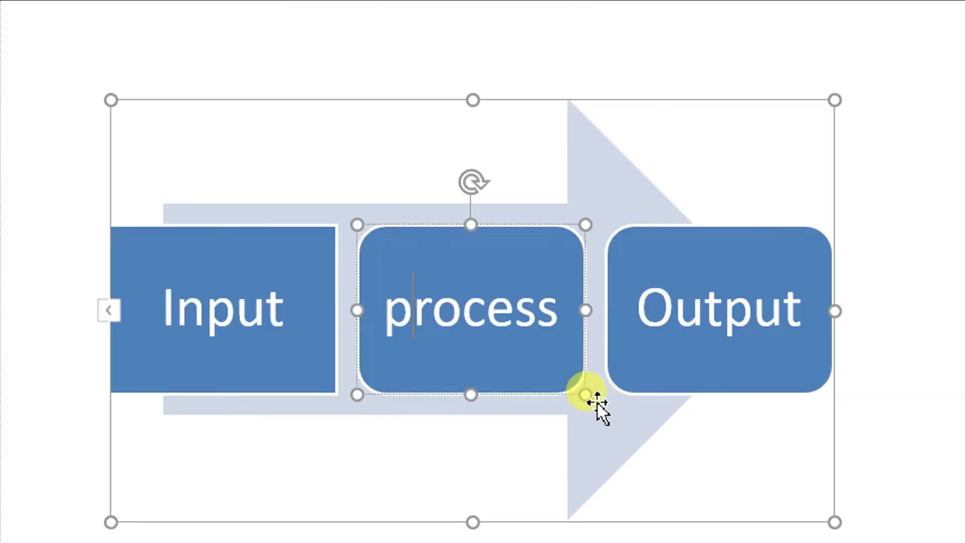
left_click_drag(594, 401, 602, 414)
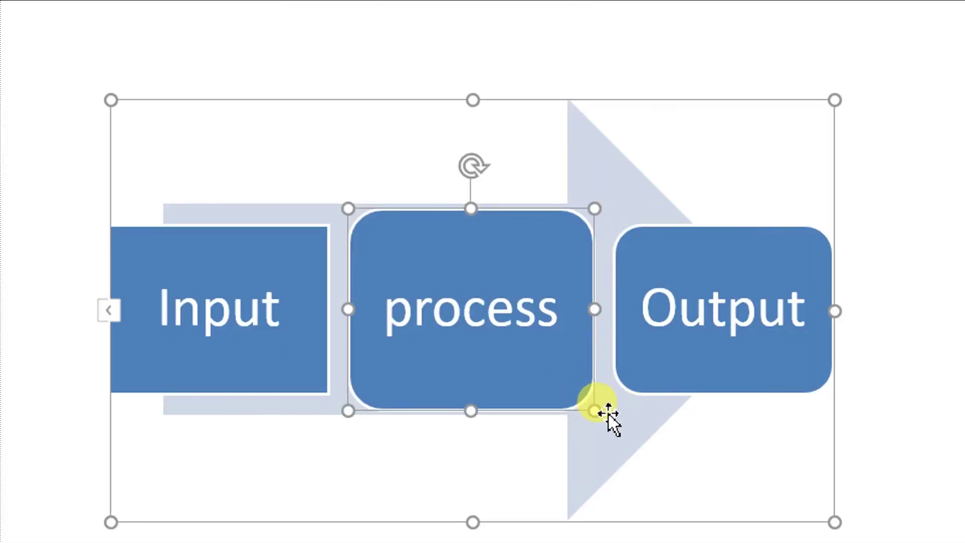